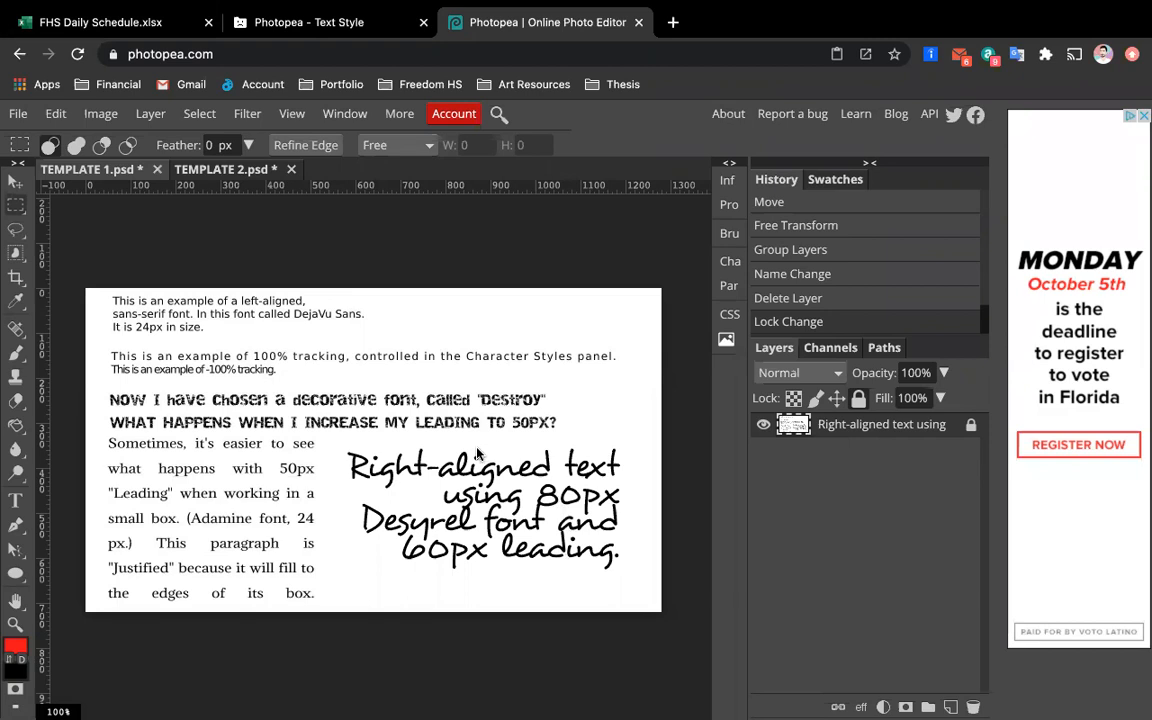
Step: Place point text to the right of the first paragraph reading "click click click" followed by five lines of "asdf"
left_click(373, 457)
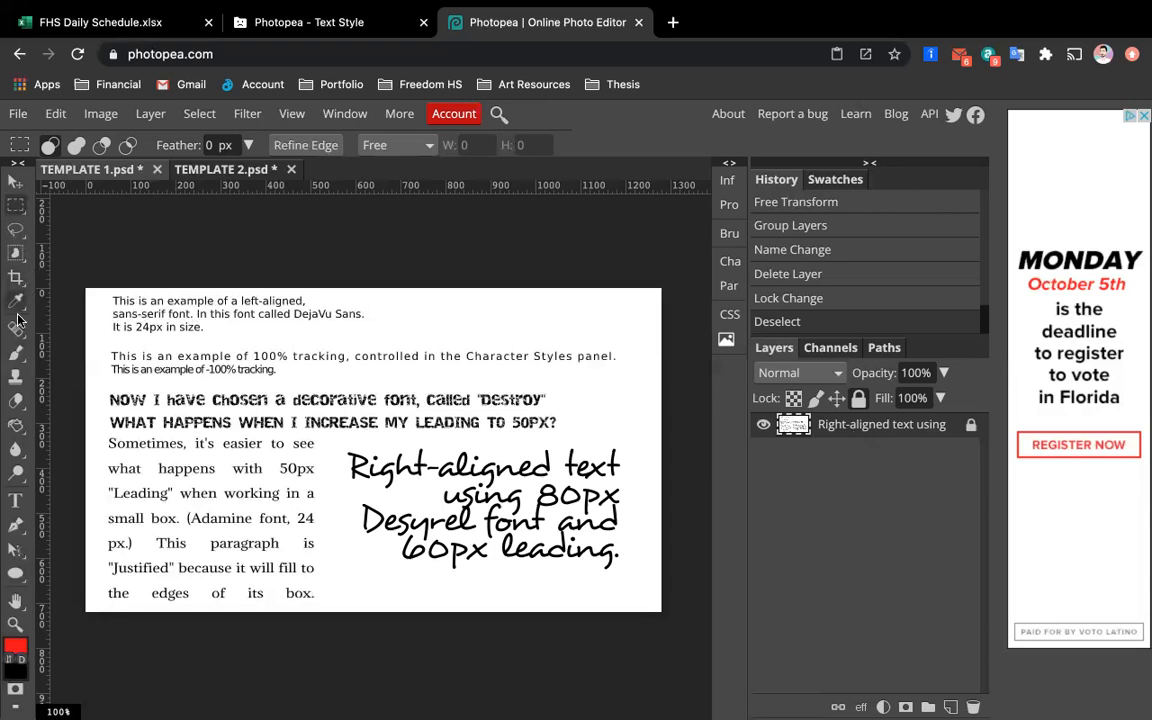
left_click(16, 501)
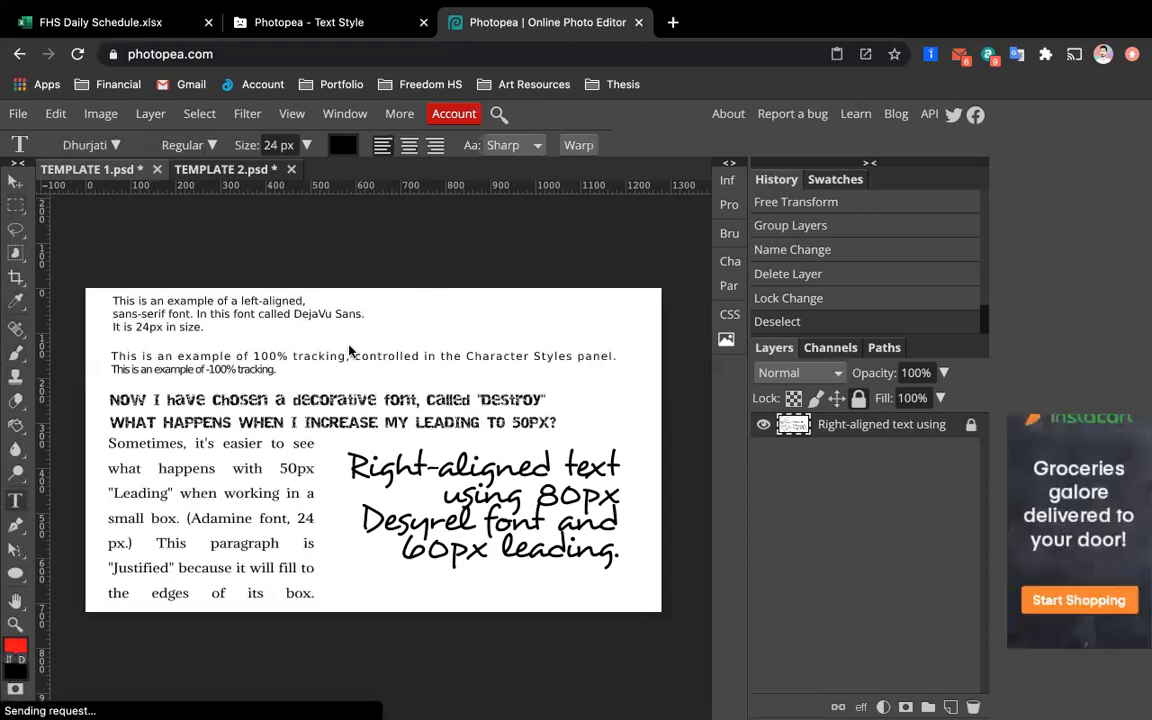
left_click(406, 317)
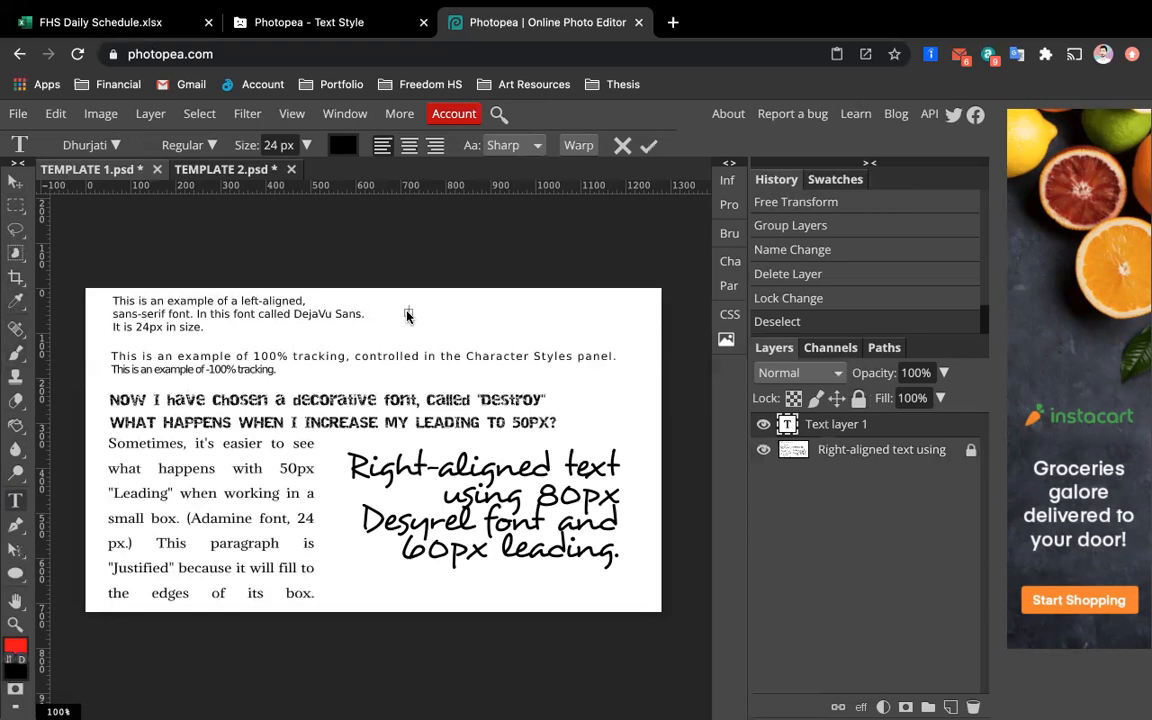
type("click click click")
key("Return")
type("asdf")
key("Return")
type("asdf")
key("Return")
type("asdf")
key("Return")
type("asdf")
key("Return")
type("asdf")
key("Return")
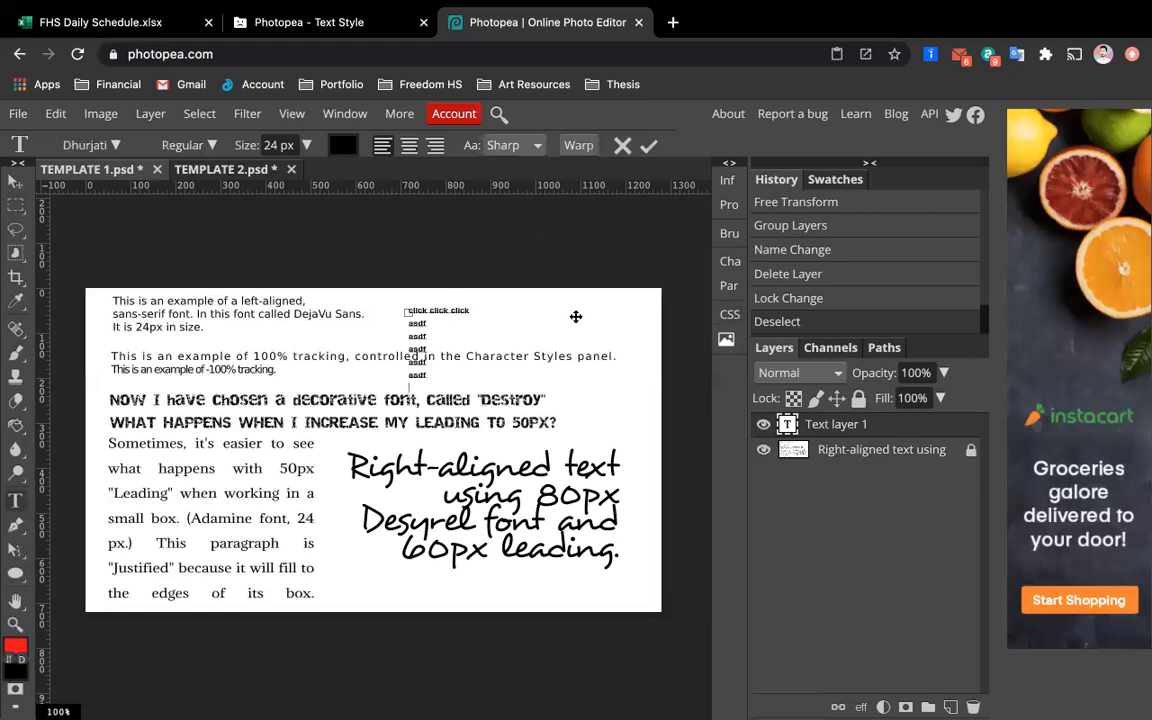
Step: Replace the "asdf" lines with one long unbroken line of filler text after "click click click"
key("BackSpace")
key("BackSpace")
key("BackSpace")
key("BackSpace")
key("BackSpace")
key("BackSpace")
key("BackSpace")
key("BackSpace")
key("BackSpace")
key("BackSpace")
key("BackSpace")
key("BackSpace")
key("BackSpace")
key("BackSpace")
key("BackSpace")
key("BackSpace")
key("BackSpace")
key("BackSpace")
key("BackSpace")
key("BackSpace")
key("BackSpace")
key("BackSpace")
key("BackSpace")
type("asdjfaksdj kjahsfkjhaskdj kajsfhkajsdhfk jhk ja")
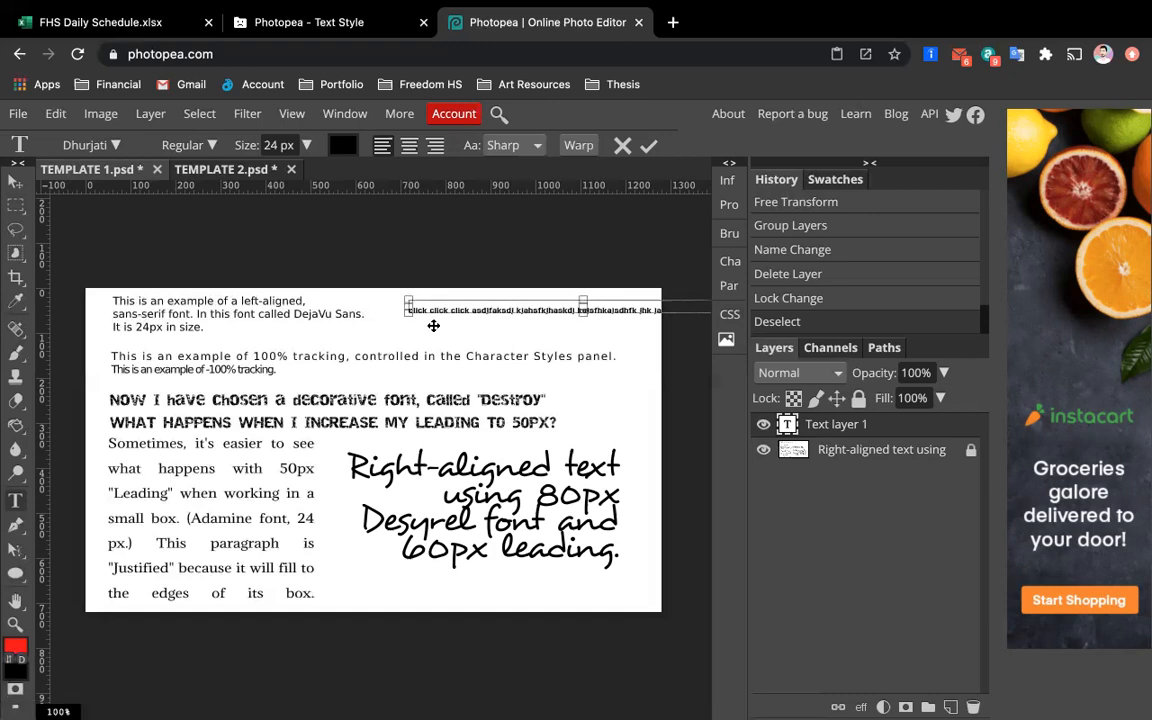
Step: Clear all the filler point text and cancel the text entry
key("super+a")
key("BackSpace")
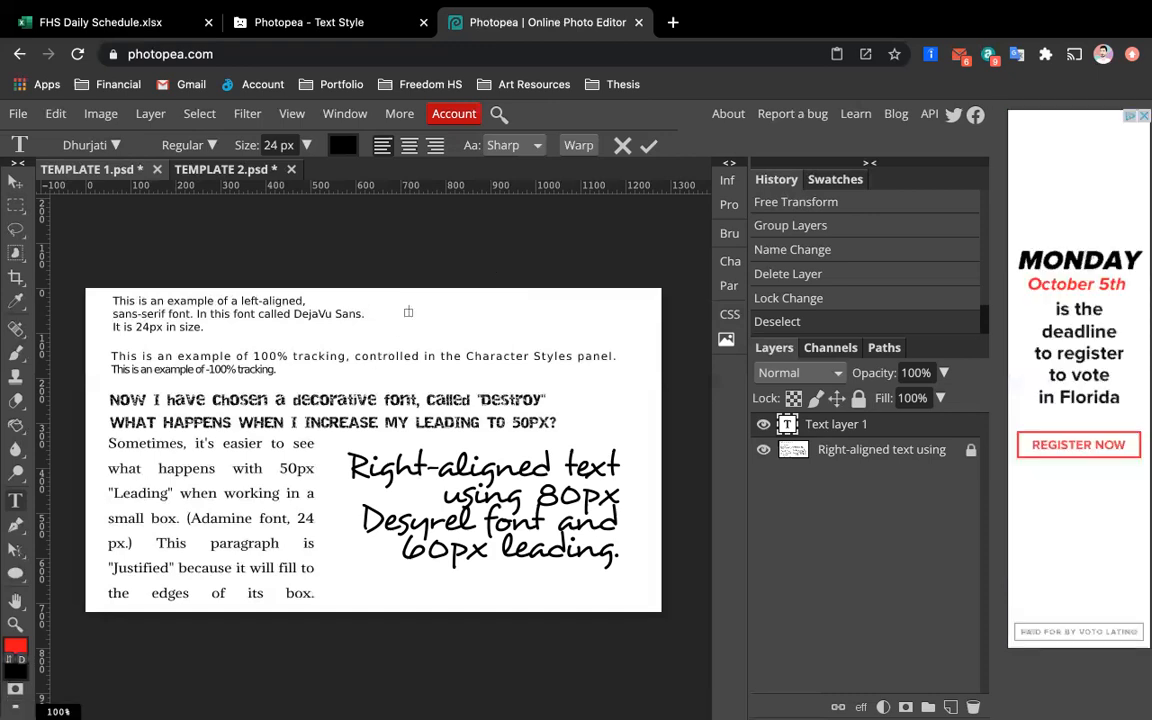
left_click(622, 145)
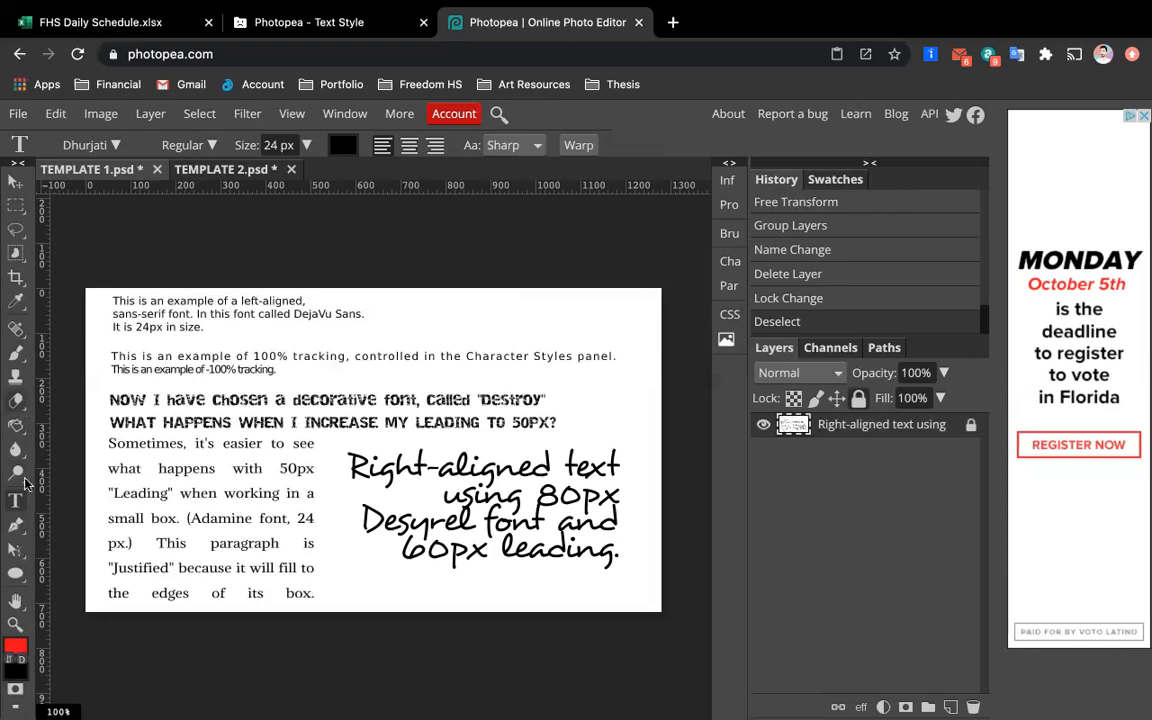
Step: Draw a paragraph text box across the upper canvas and hide the "Right-aligned text using" layer, keeping the box open for editing
left_click_drag(386, 307, 548, 408)
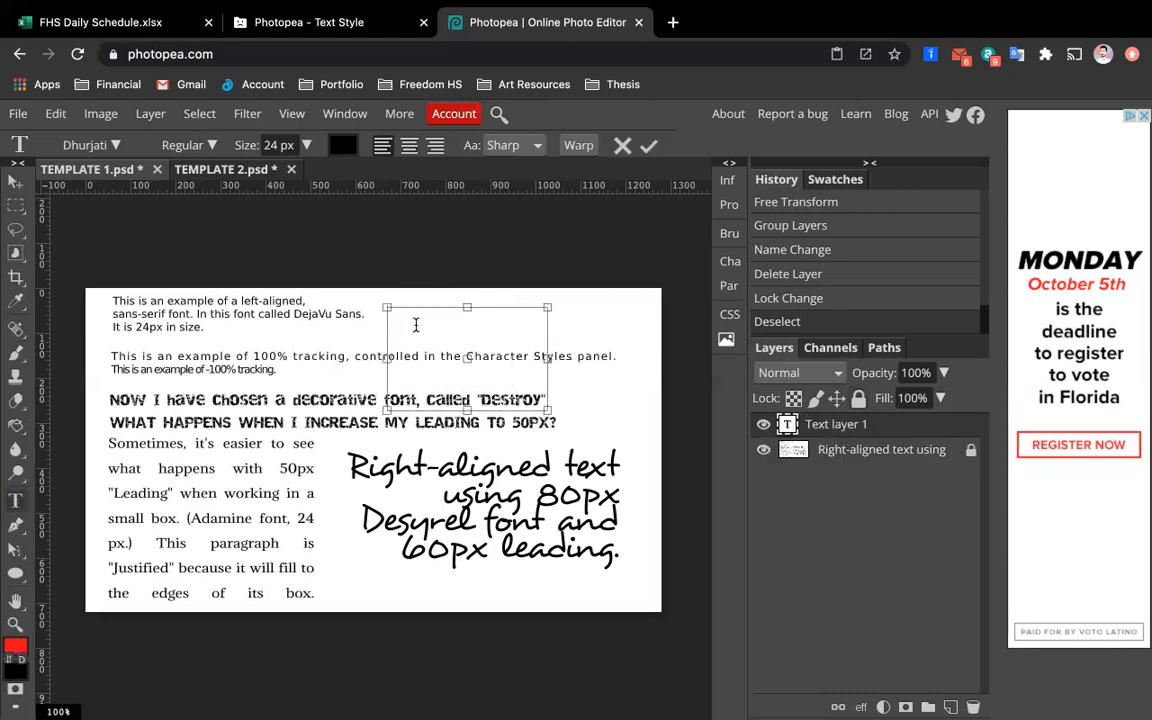
left_click(763, 451)
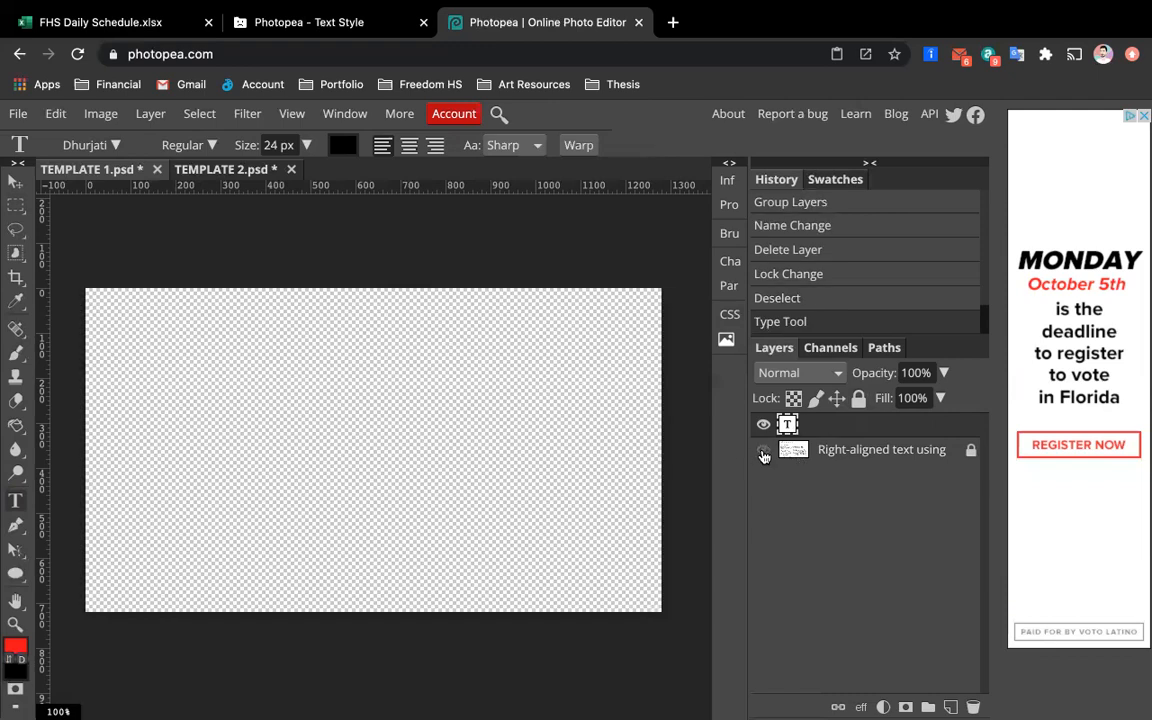
double_click(788, 425)
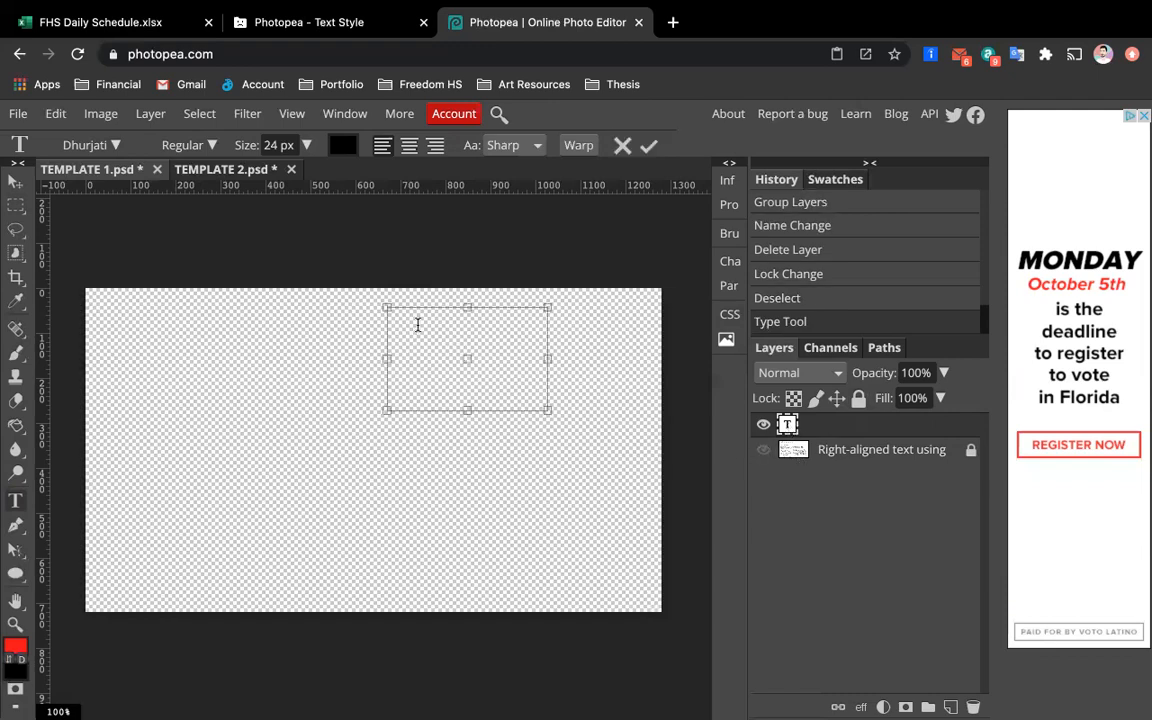
Step: Fill the paragraph text box with enough filler words to wrap over several lines
type("asdfkjsdf lksdjflkj slkdjflksjdf")
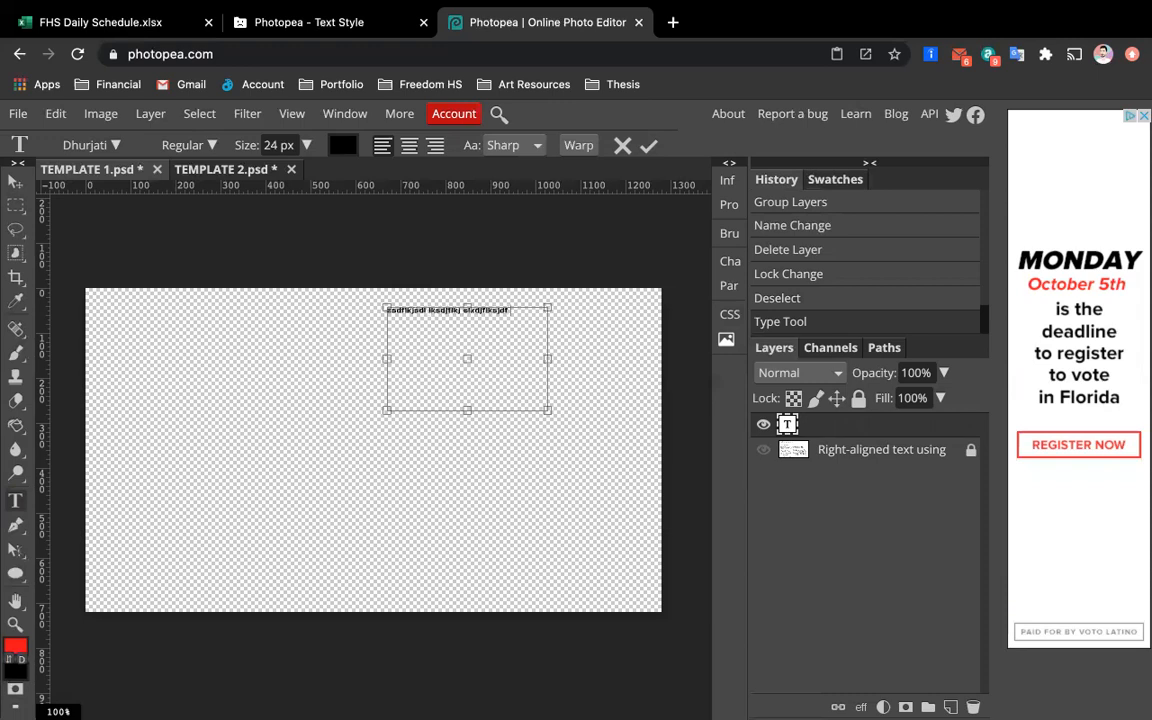
type(" lkjsdfkj sdlkfjlkjsdf lksdjflksdjf klsjdflkjsd lk")
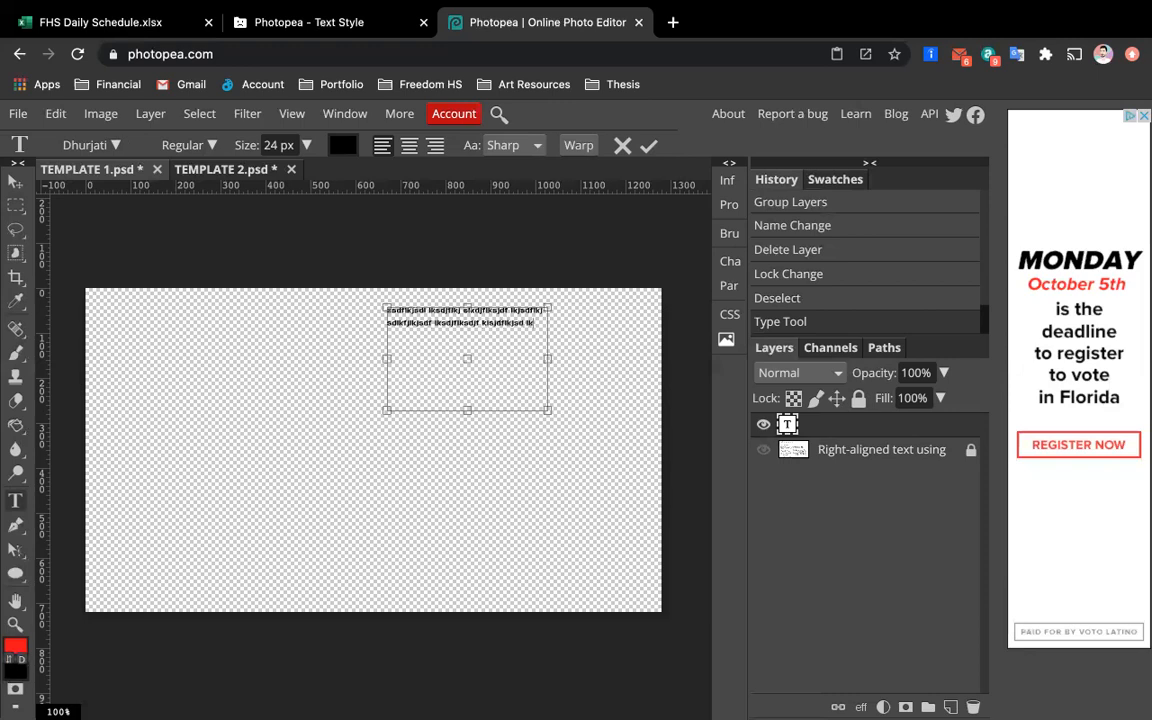
type("jsdfklj sdkljflskdj slkdjflskdjf klsjdfl ksdfj")
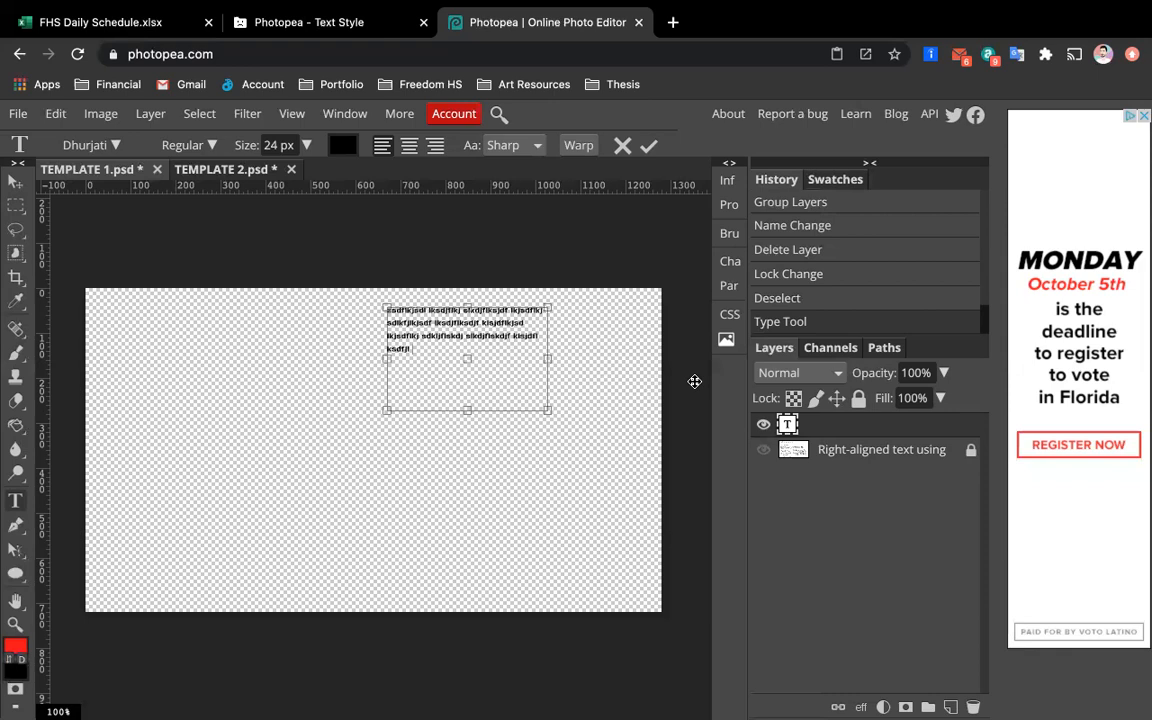
Step: Delete the filler text layer and show the "Right-aligned text using" layer again
left_click(788, 426)
key("Delete")
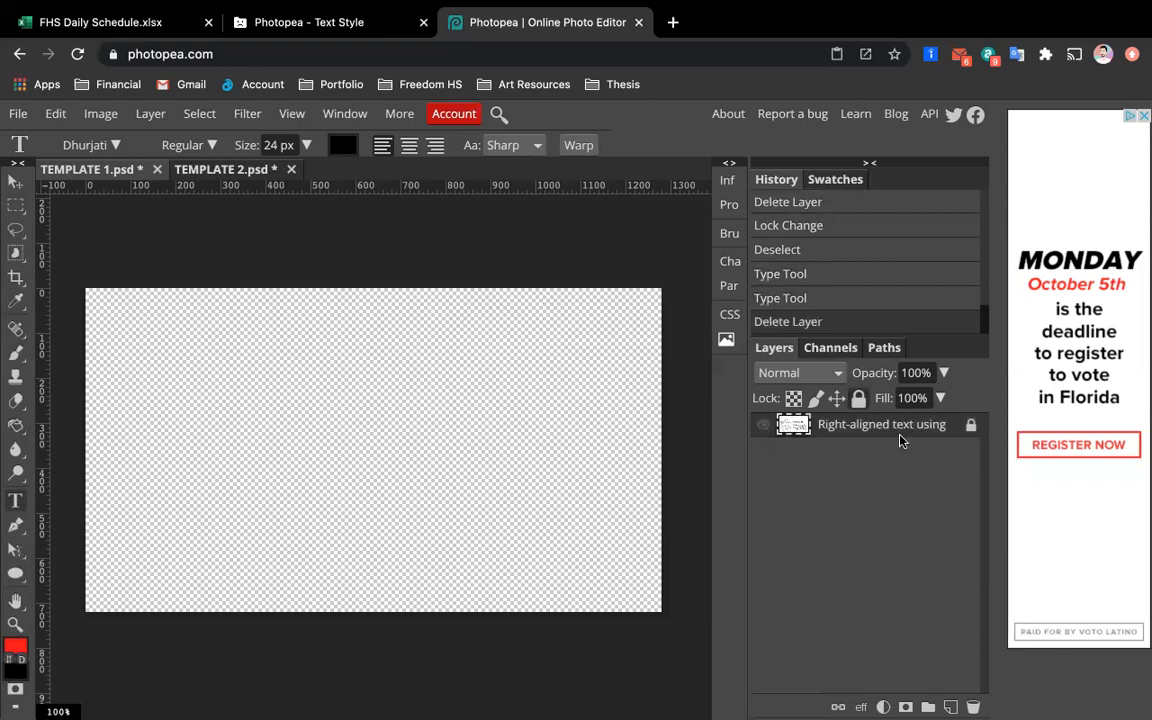
left_click(763, 424)
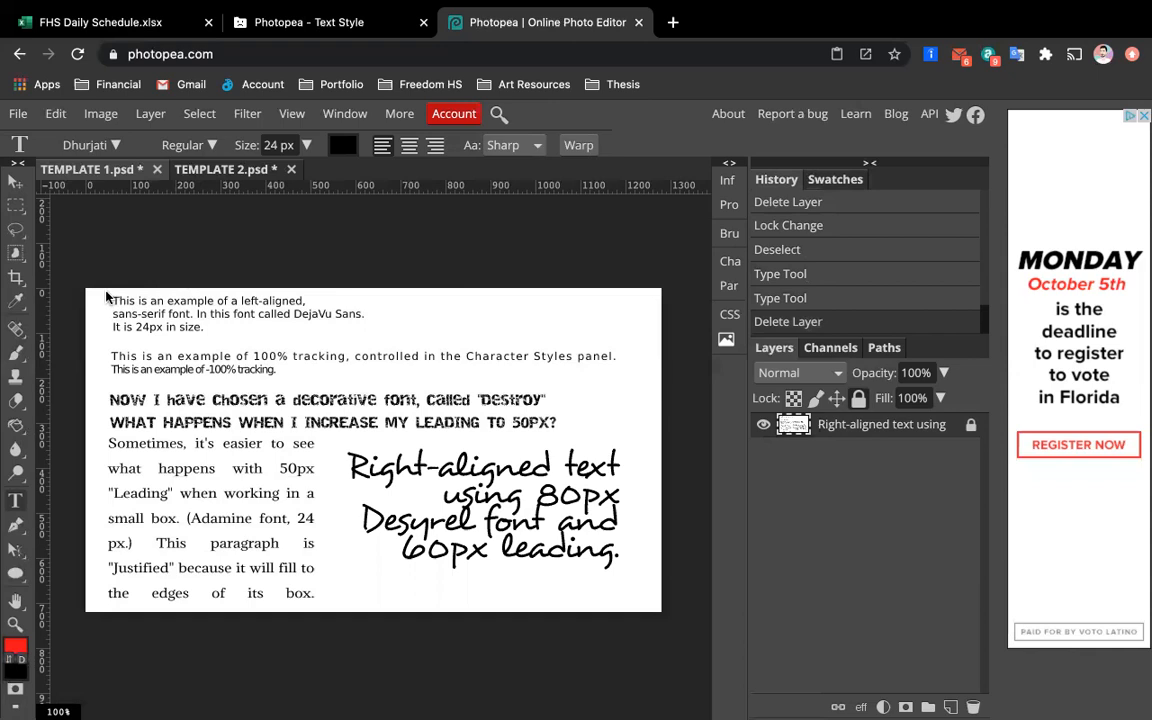
Step: Add a text box beside the first paragraph reading "This is an example of a left-aligned, sans-serif font. In this font called DejaVu Sans. It is 24px in size."
left_click_drag(369, 296, 660, 346)
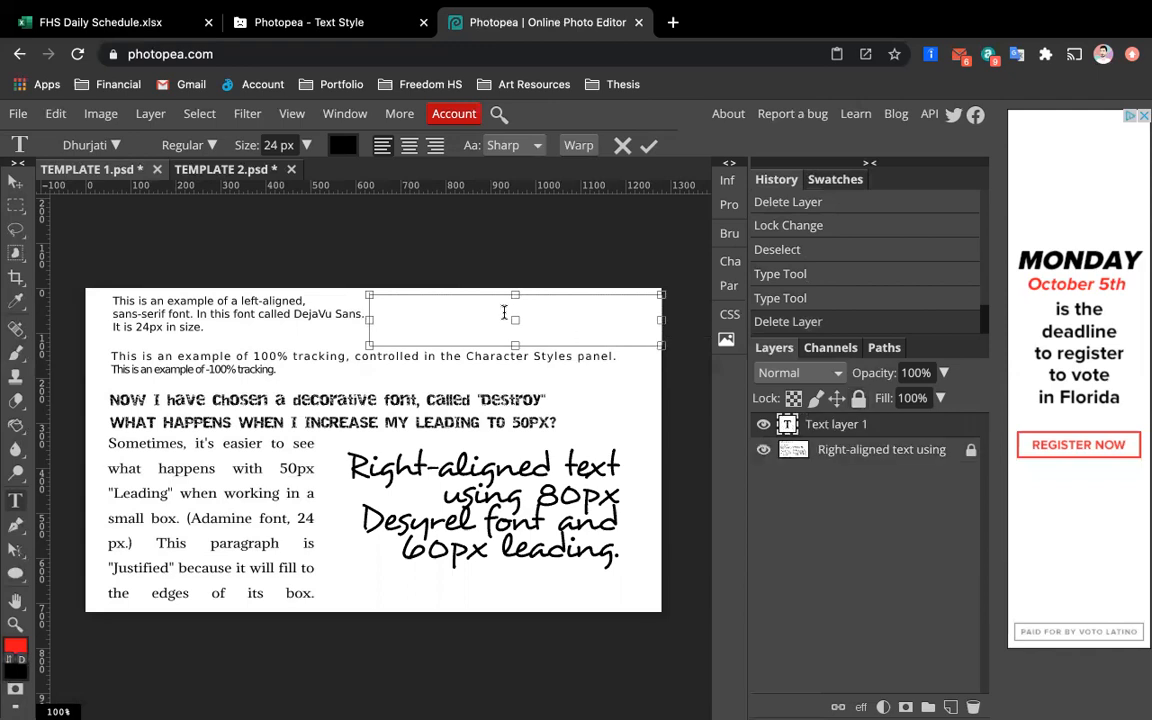
type("this")
type(" is")
type(" an example of a le")
type("ft-aligned, sans")
type("-serif font.")
type(" In this font c")
type("alled DejaVu")
type(" Sans.")
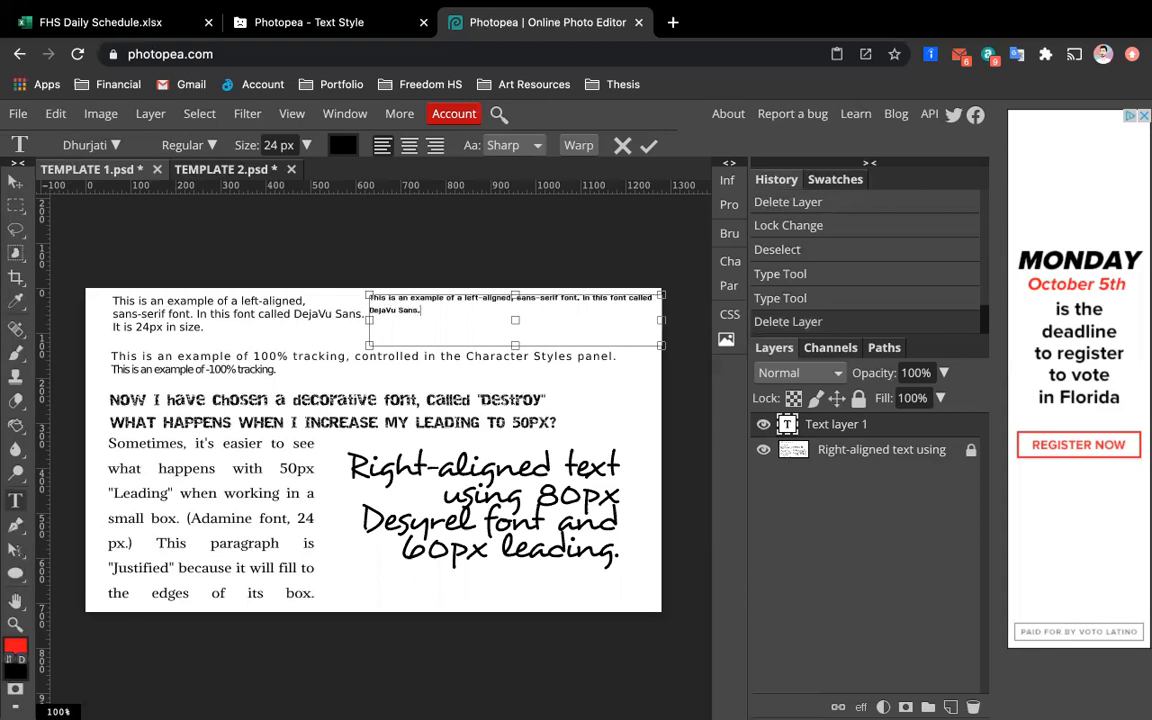
type(" It is 3")
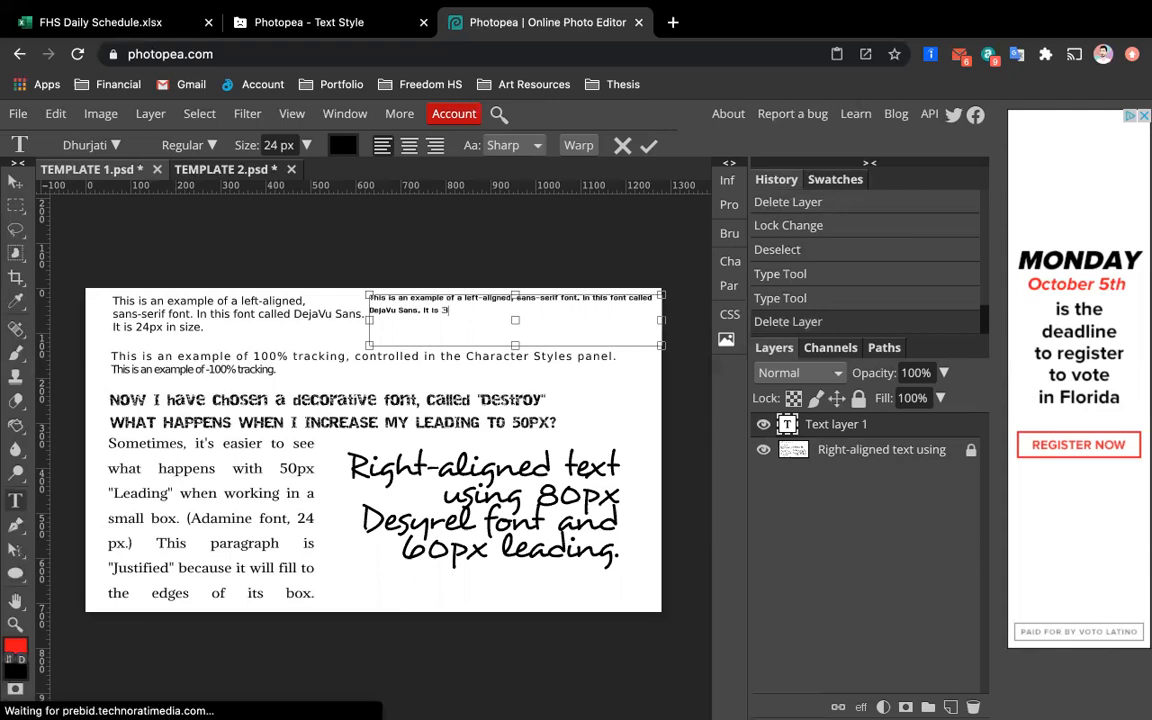
key("BackSpace")
type("24px")
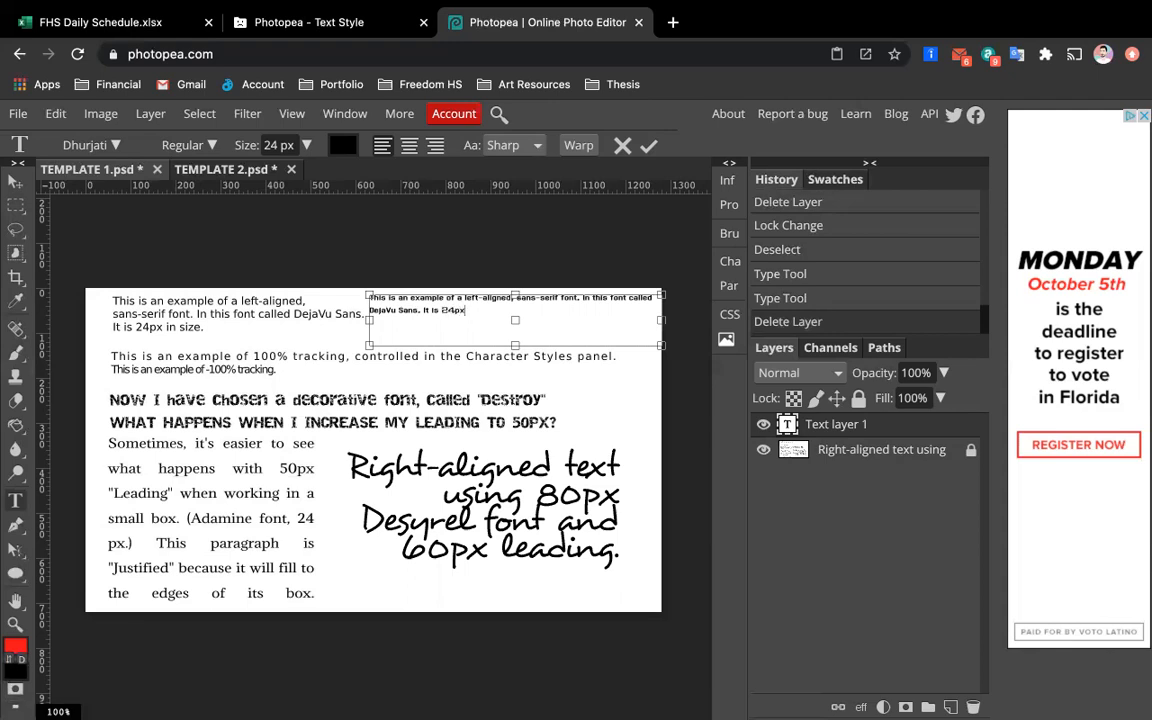
type(" in size.")
Step: Set the font of the entire new paragraph to DejaVu Sans
left_click(424, 310)
key("shift+Home")
left_click(510, 313)
left_click_drag(513, 313, 354, 283)
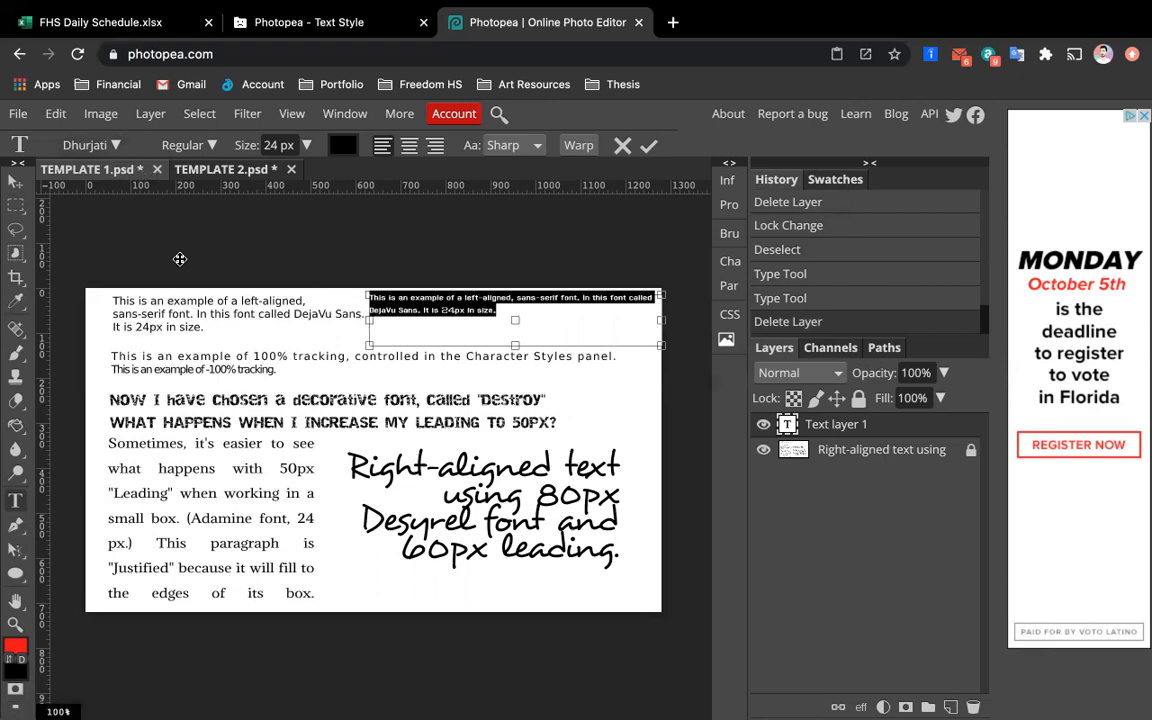
left_click(117, 146)
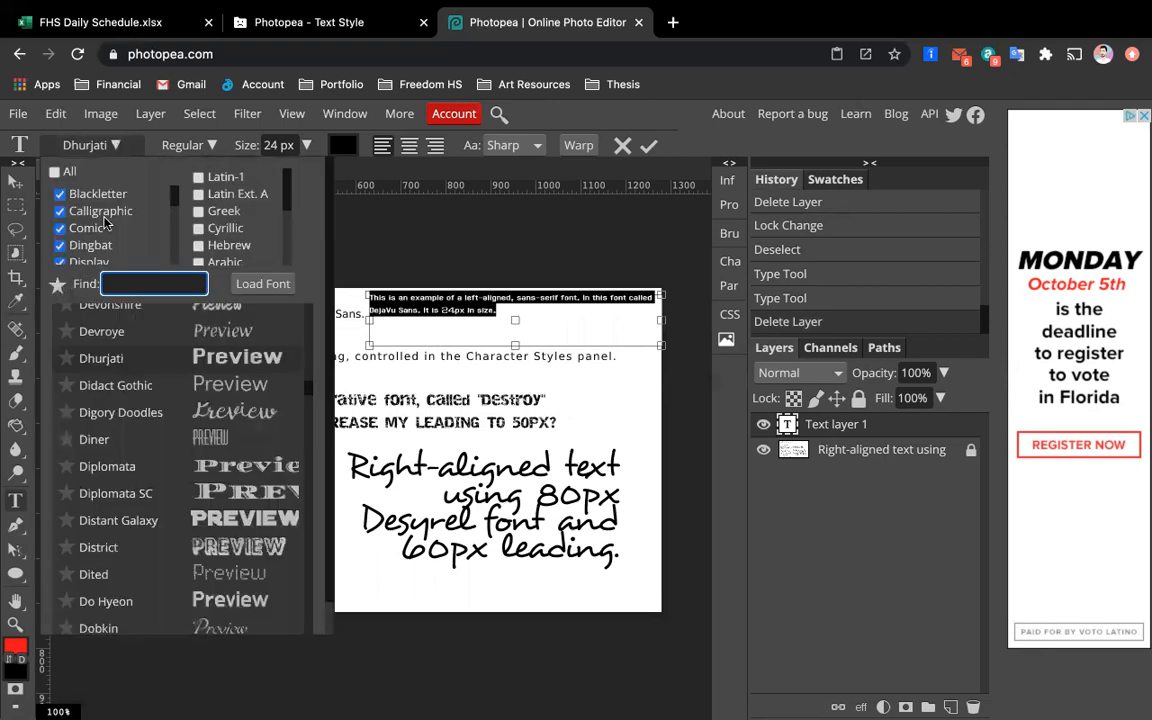
scroll(140, 305, "up", 3)
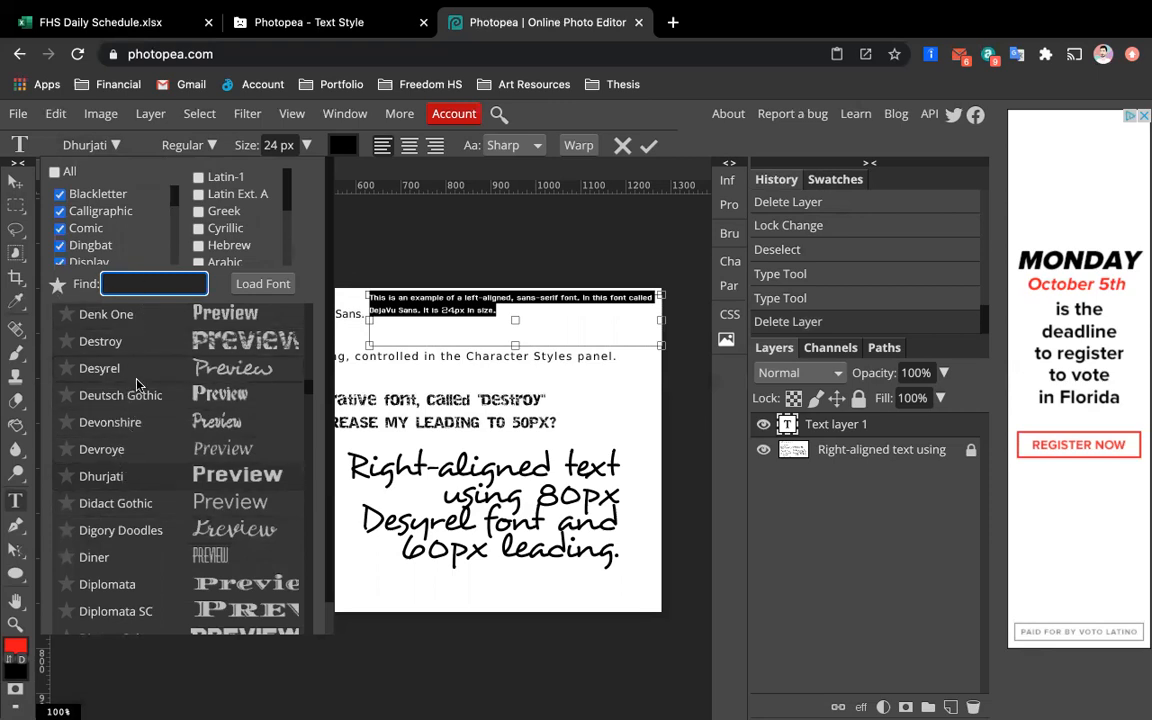
scroll(134, 386, "up", 4)
scroll(137, 385, "up", 3)
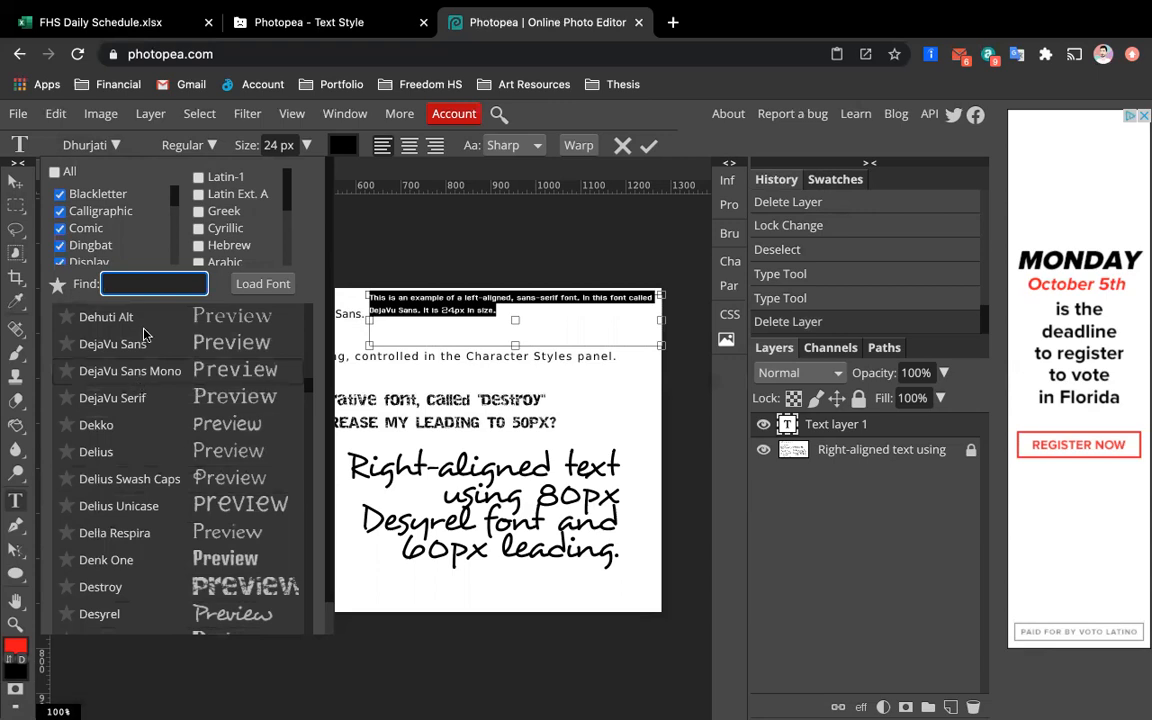
left_click(146, 345)
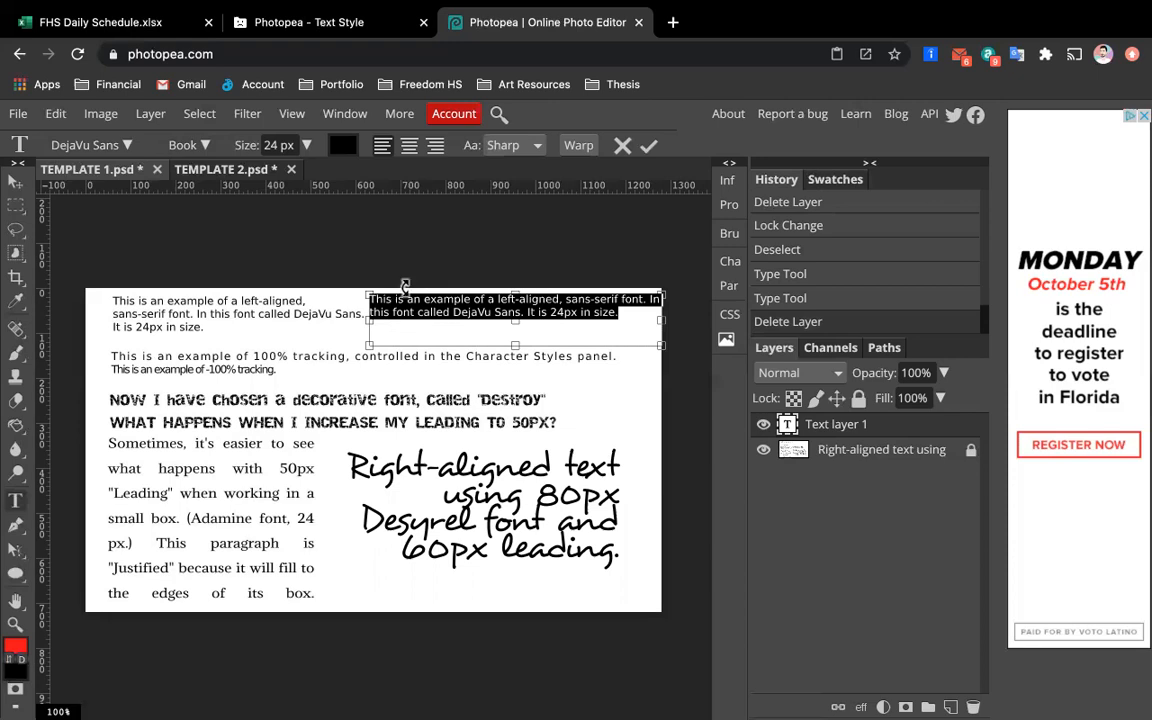
Step: Move the new text layer over the template's first paragraph so that their first lines align
left_click(14, 186)
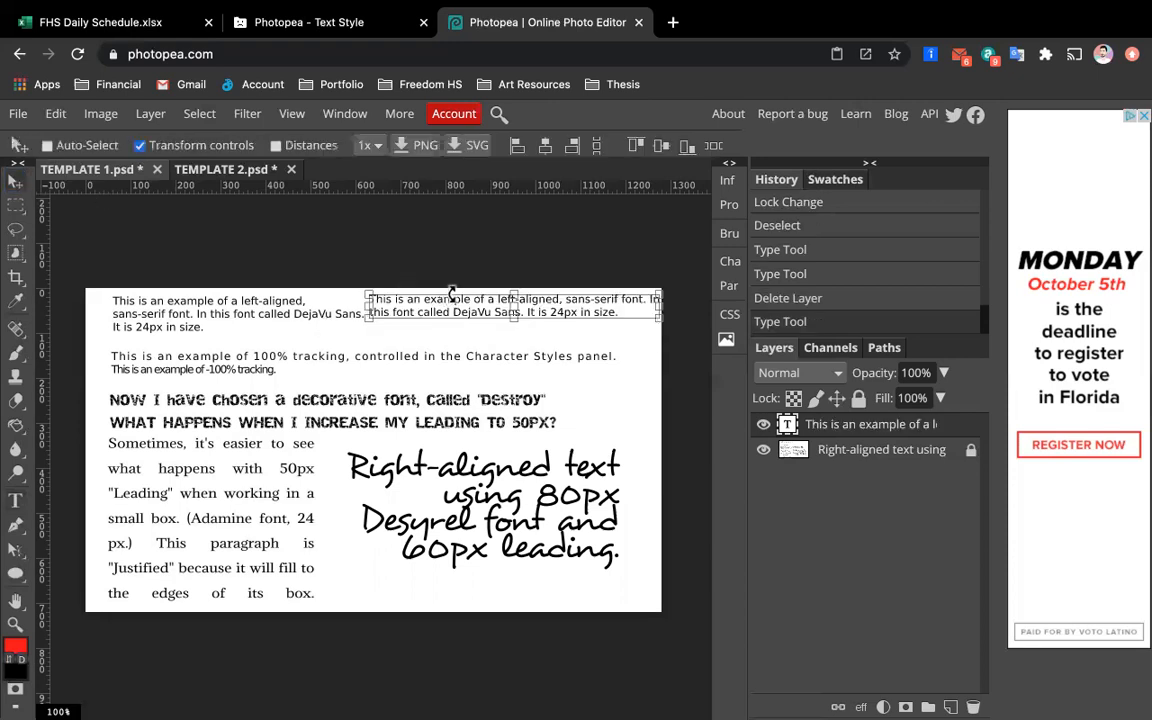
left_click_drag(458, 300, 220, 288)
key("Return")
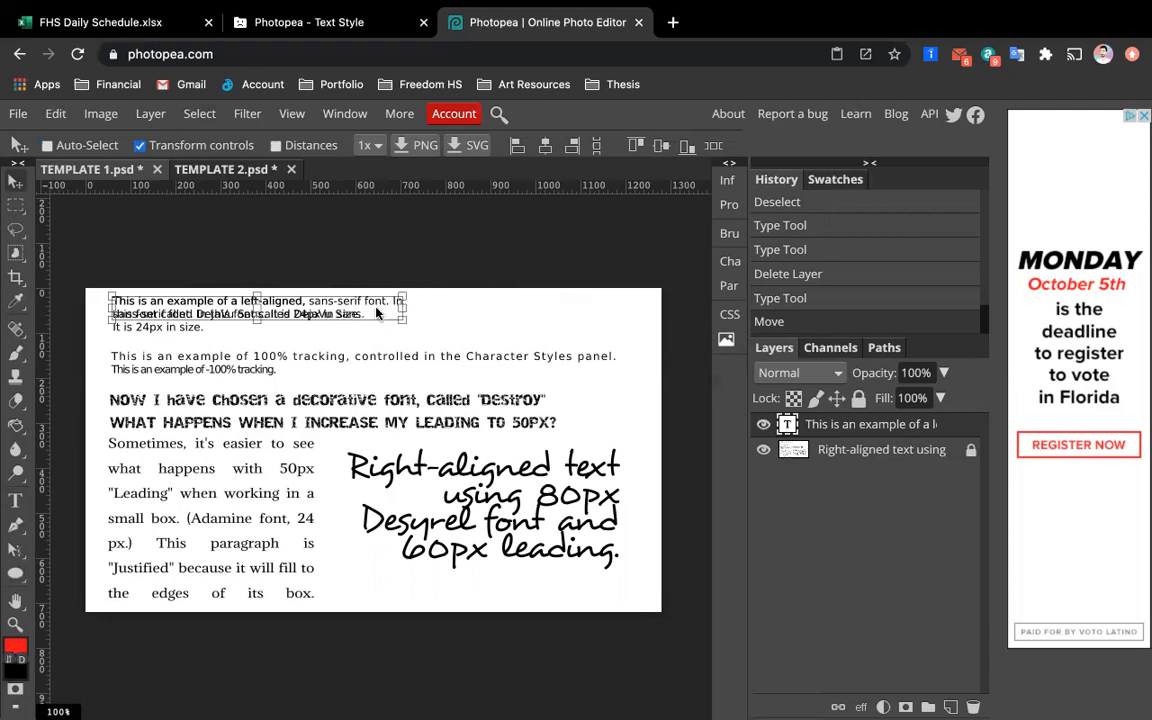
Step: Stretch the text layer horizontally to about 141% width with Free Transform, and undo the stretch
left_click_drag(402, 311, 522, 304)
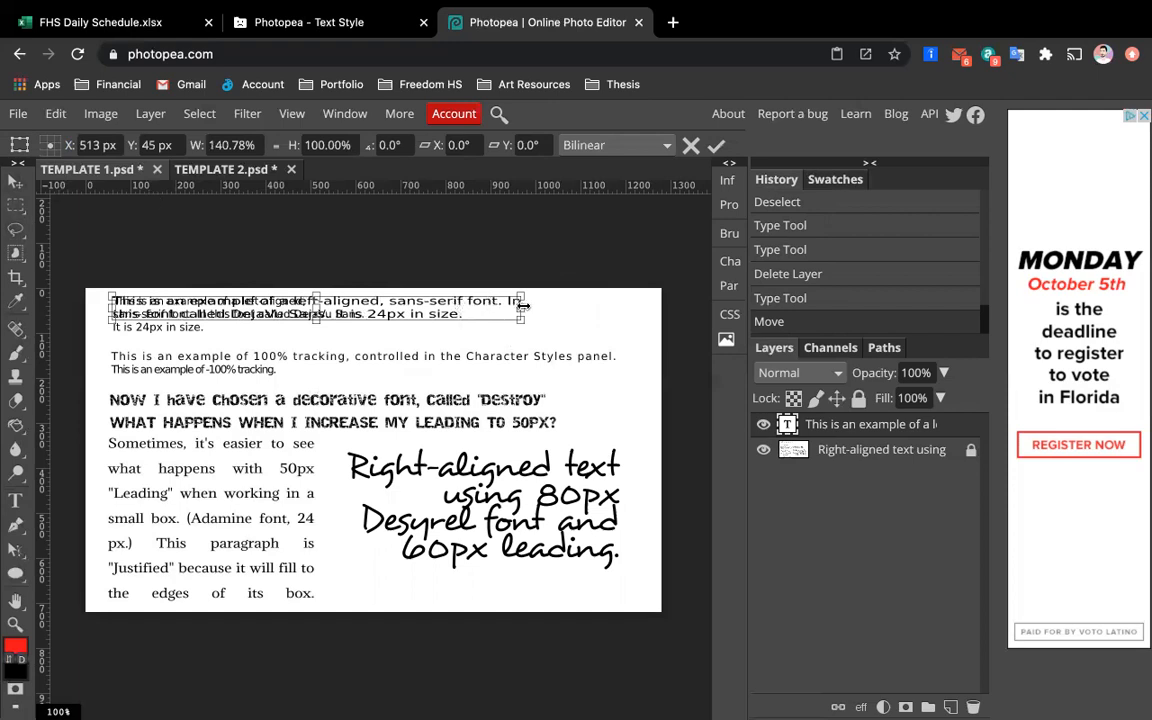
key("Return")
key("ctrl+z")
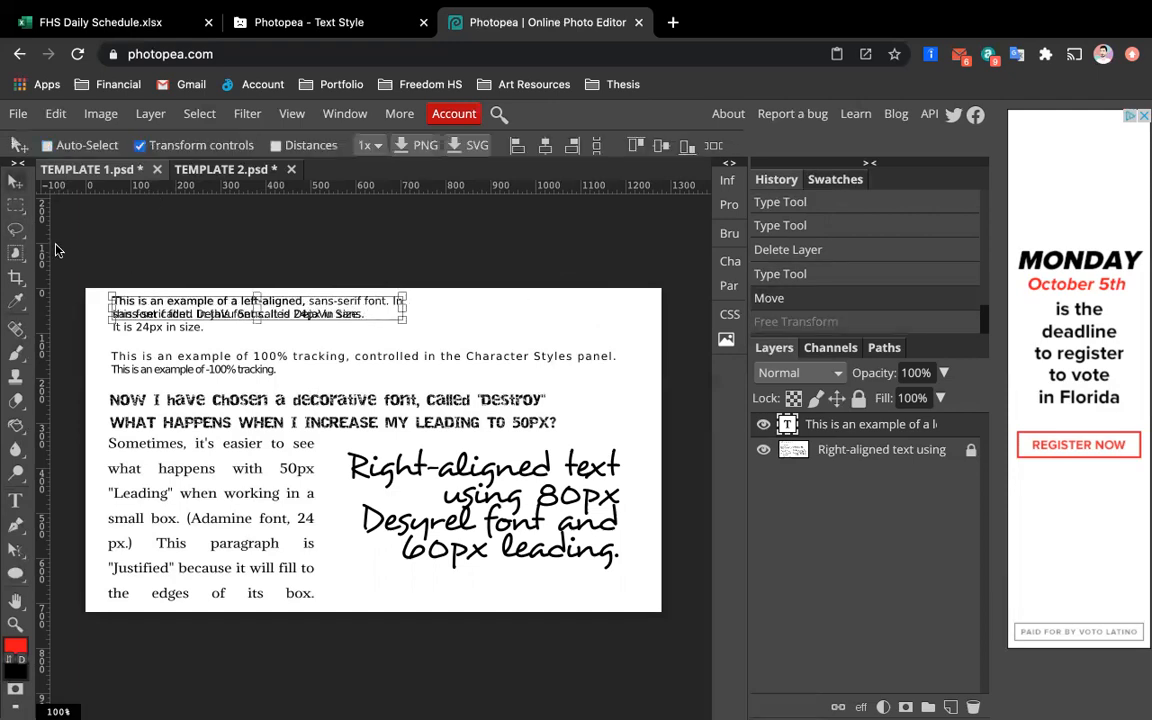
Step: Narrow the new paragraph's text box until its line breaks match the template's three-line paragraph, and commit the text
left_click(15, 503)
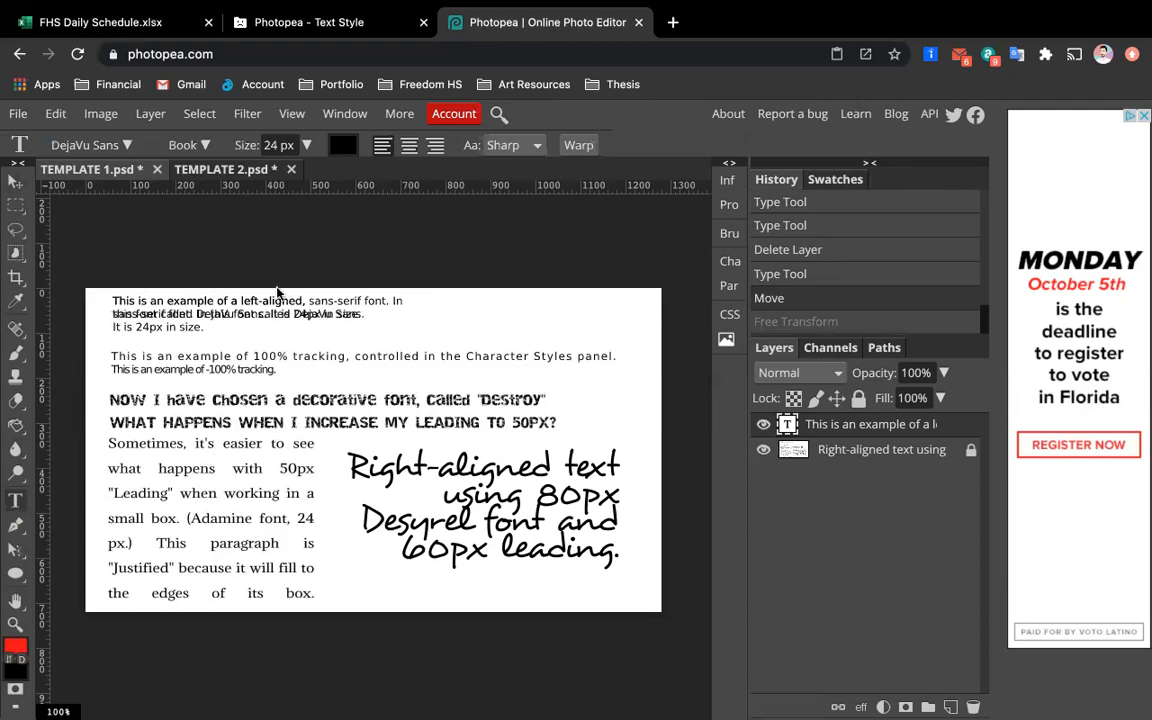
left_click(305, 316)
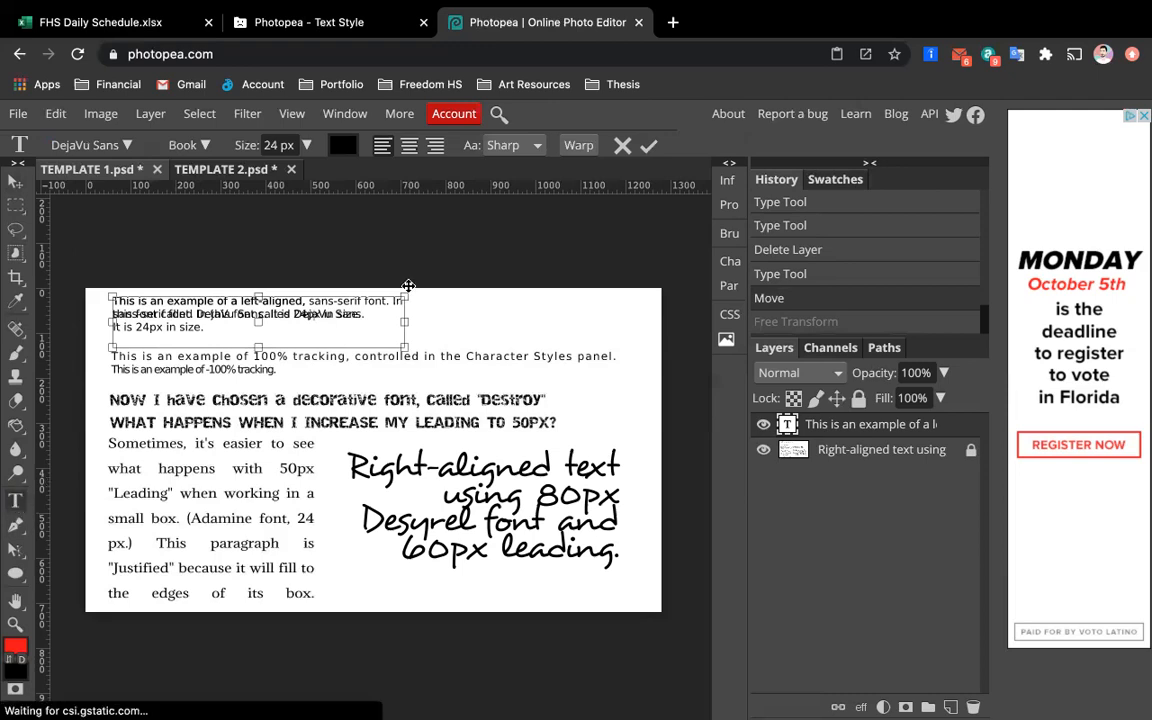
left_click_drag(406, 324, 359, 324)
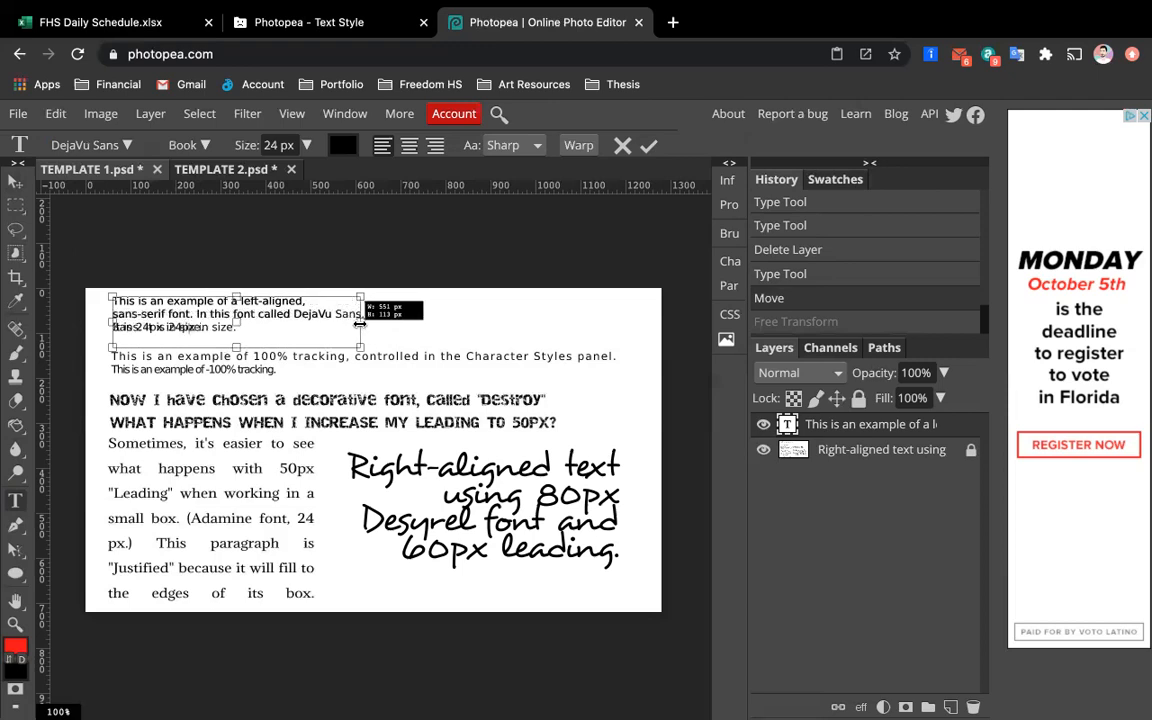
left_click_drag(359, 324, 362, 324)
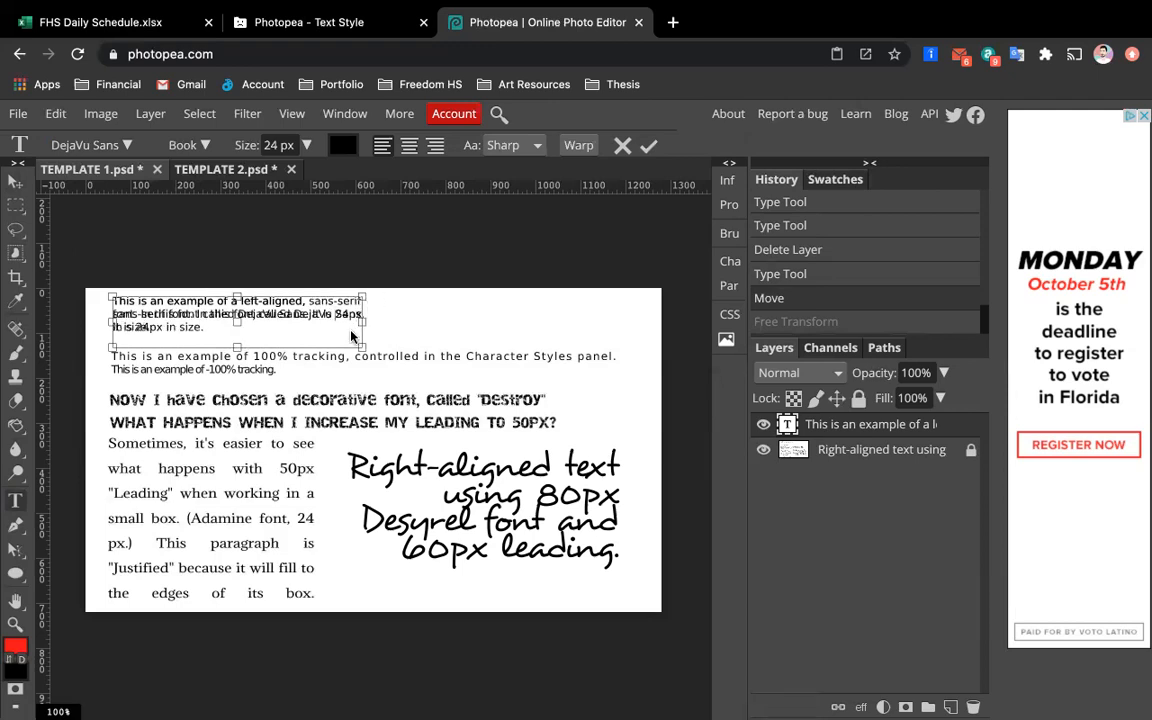
left_click_drag(362, 322, 390, 321)
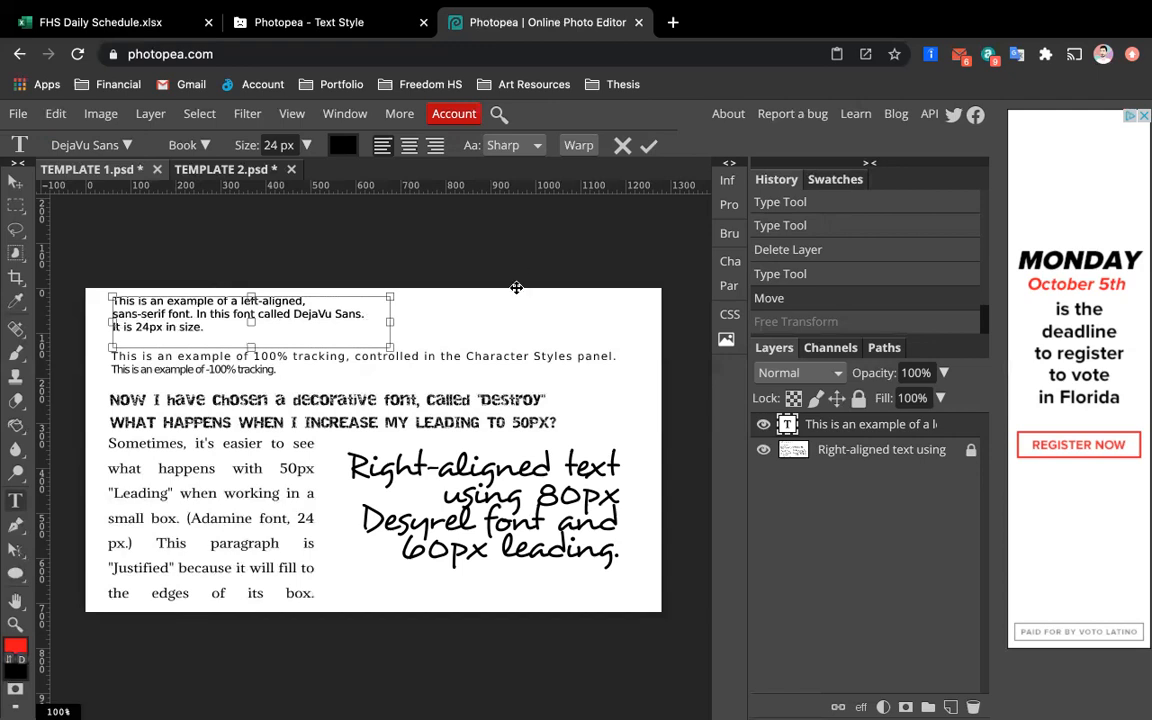
left_click_drag(390, 322, 368, 322)
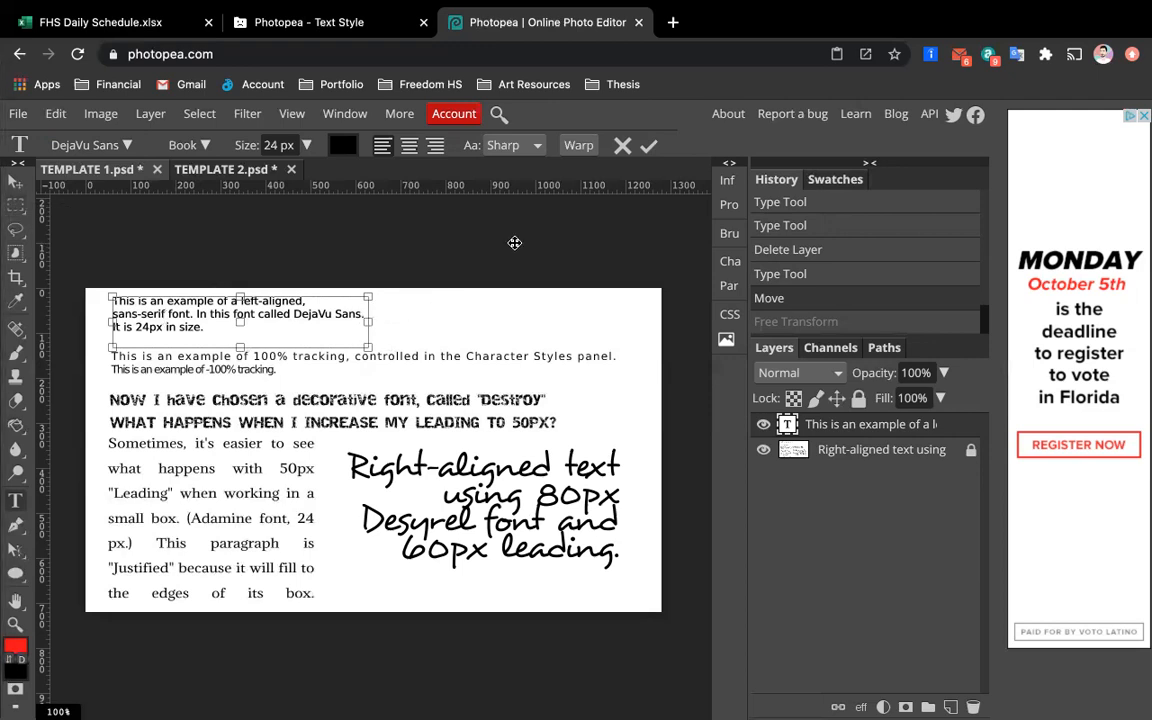
left_click(647, 147)
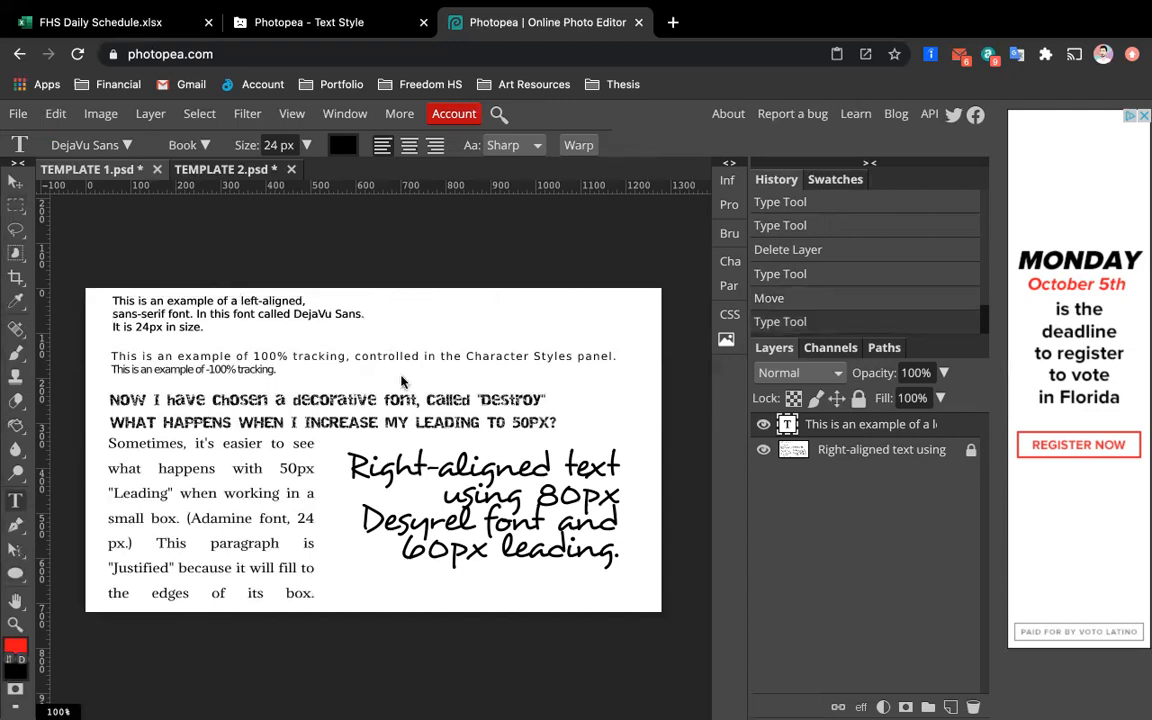
Step: Recolor the entire DejaVu Sans paragraph red (ff0000) and commit the text
double_click(787, 426)
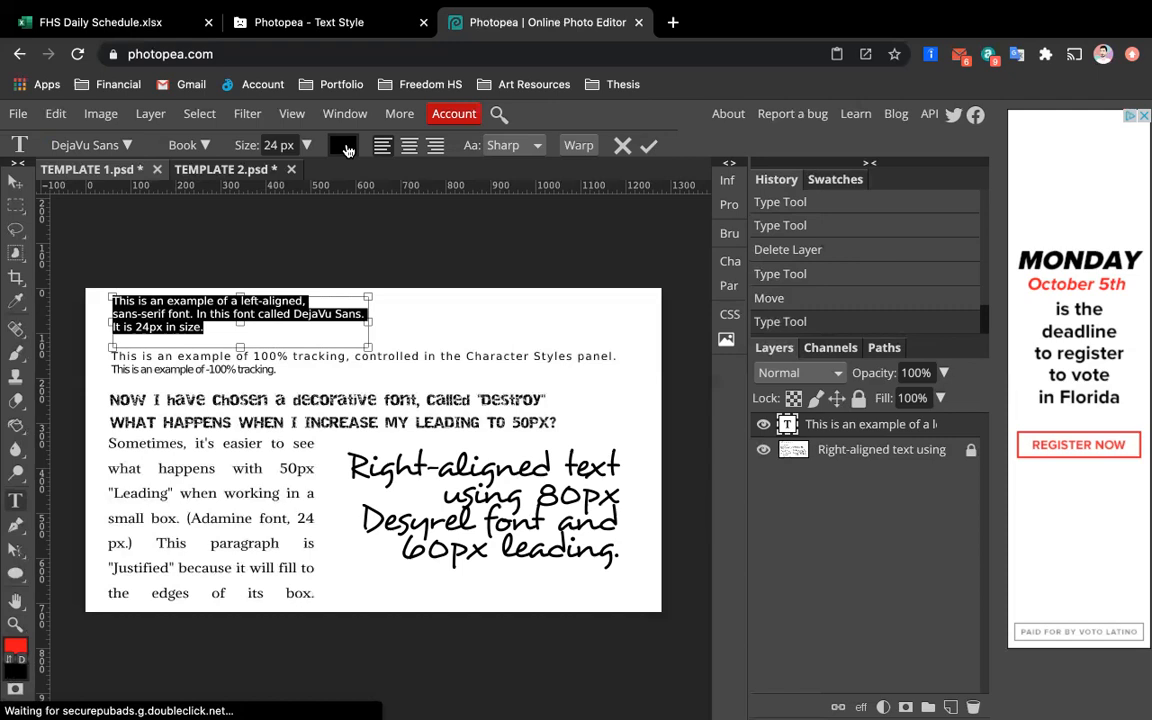
left_click(343, 147)
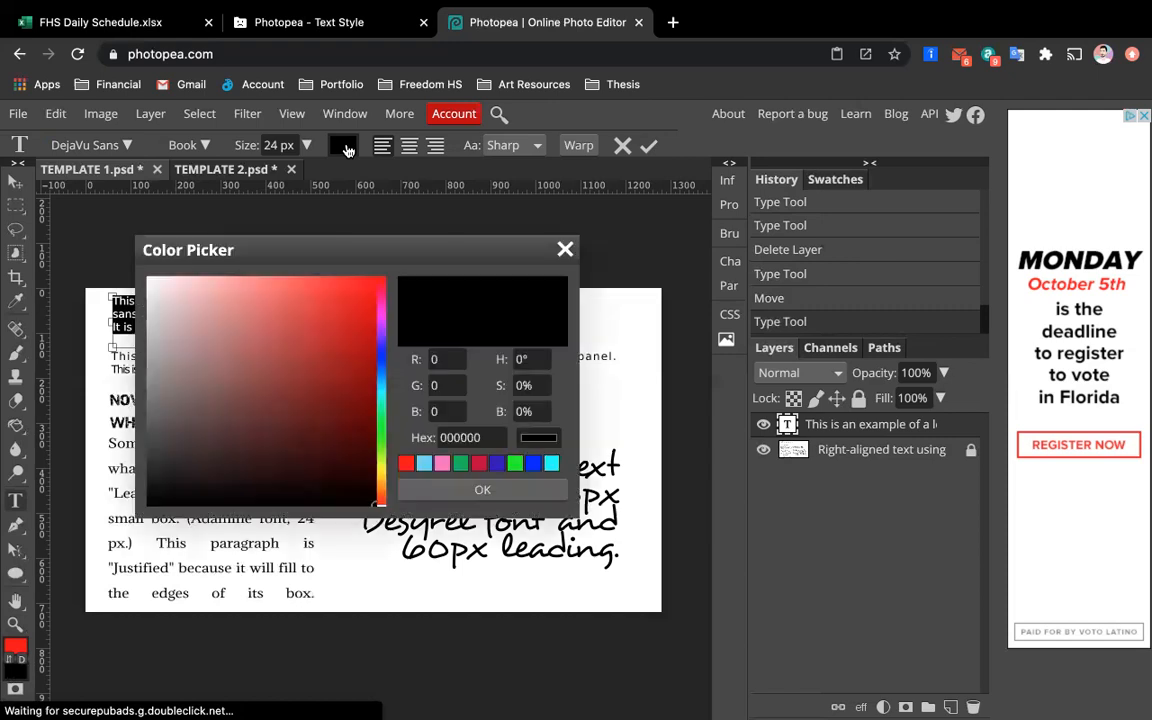
left_click_drag(355, 255, 607, 194)
left_click_drag(578, 259, 652, 207)
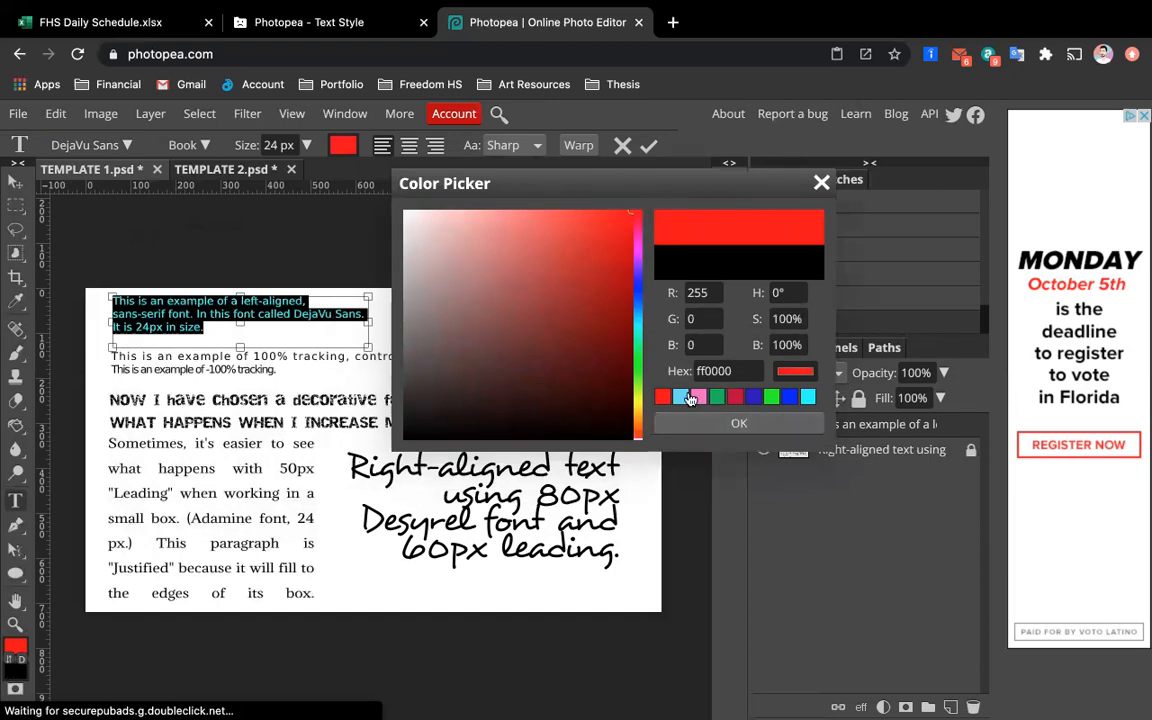
left_click(736, 420)
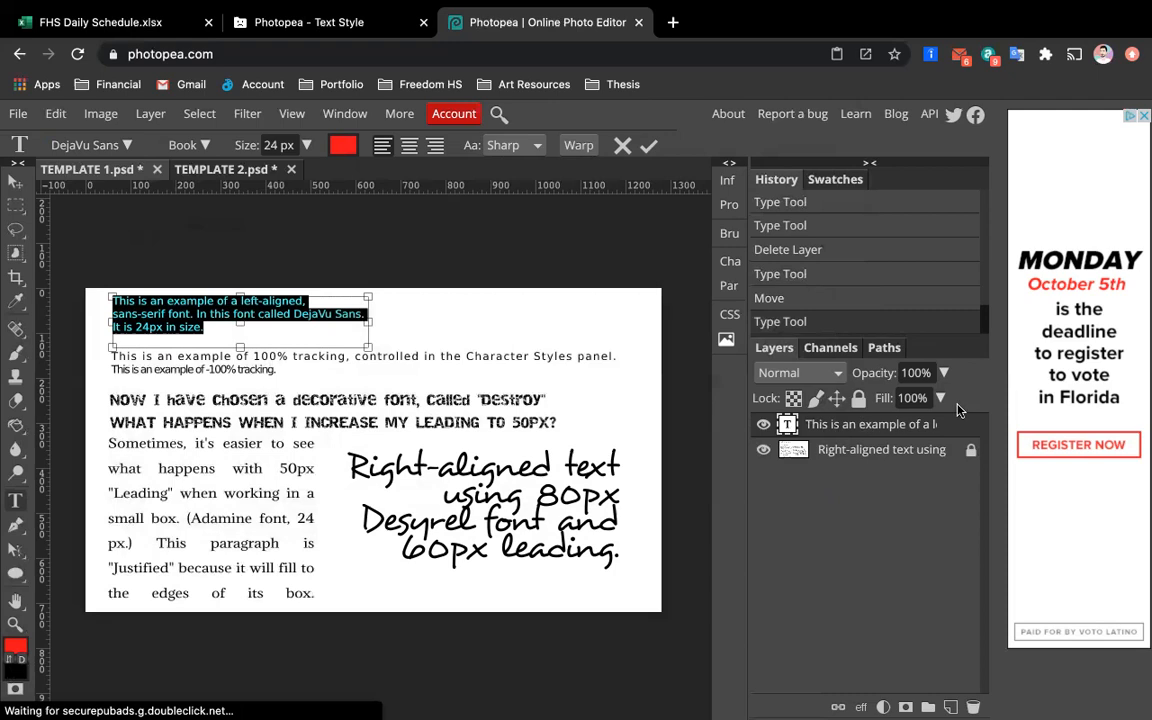
left_click(16, 205)
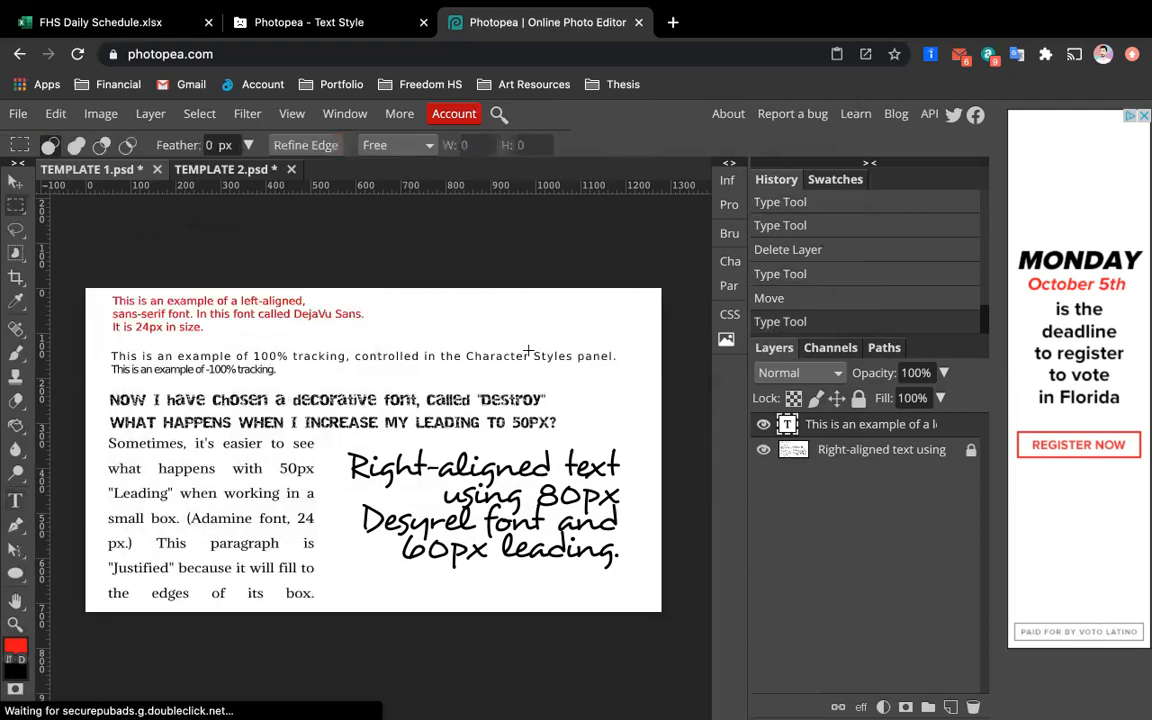
Step: Add a blue Color Overlay to the DejaVu Sans text layer and apply the layer style
double_click(959, 432)
left_click(517, 353)
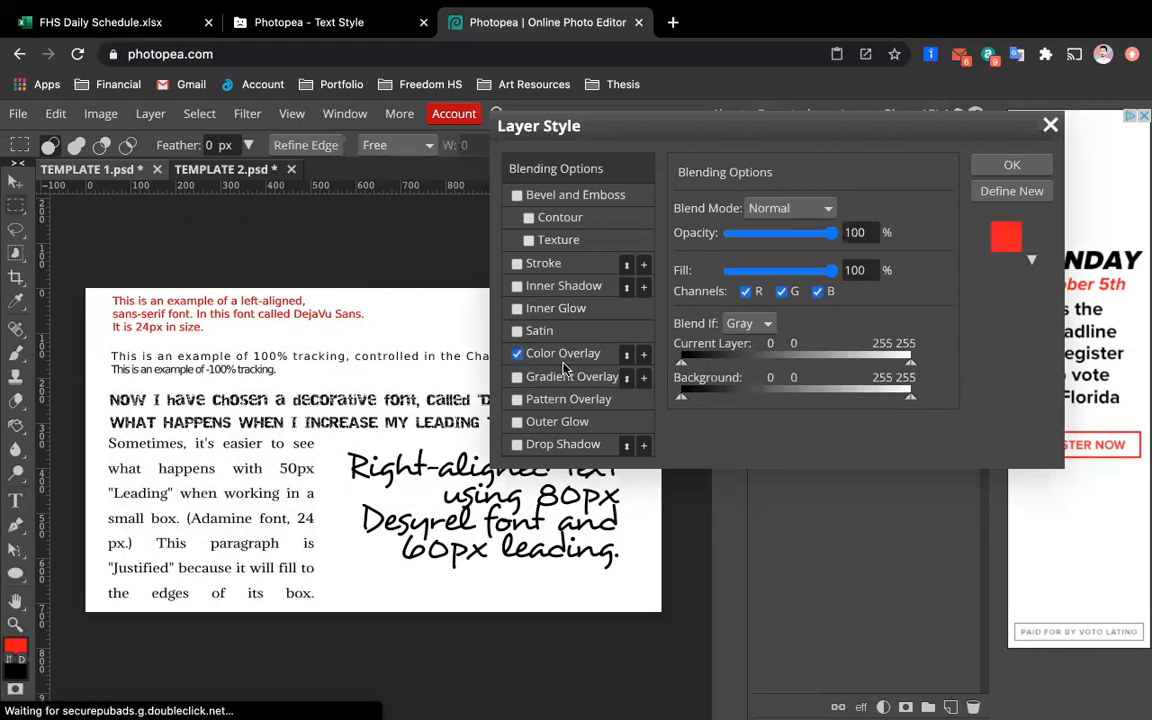
left_click(563, 358)
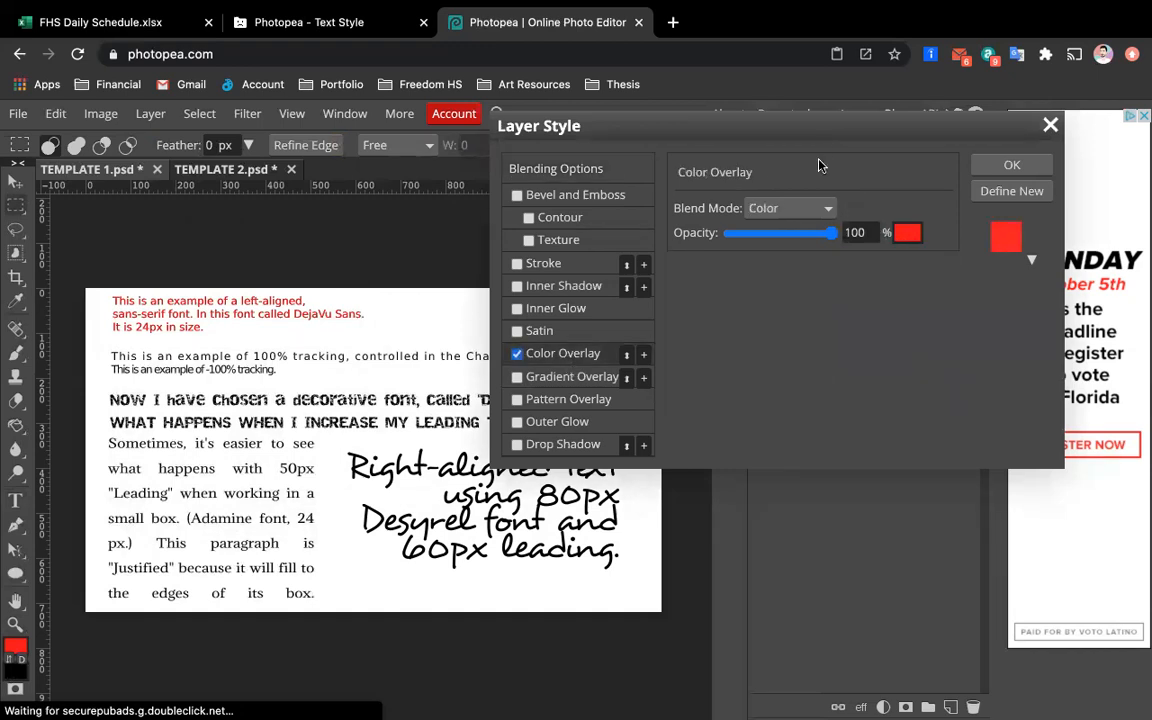
left_click(910, 235)
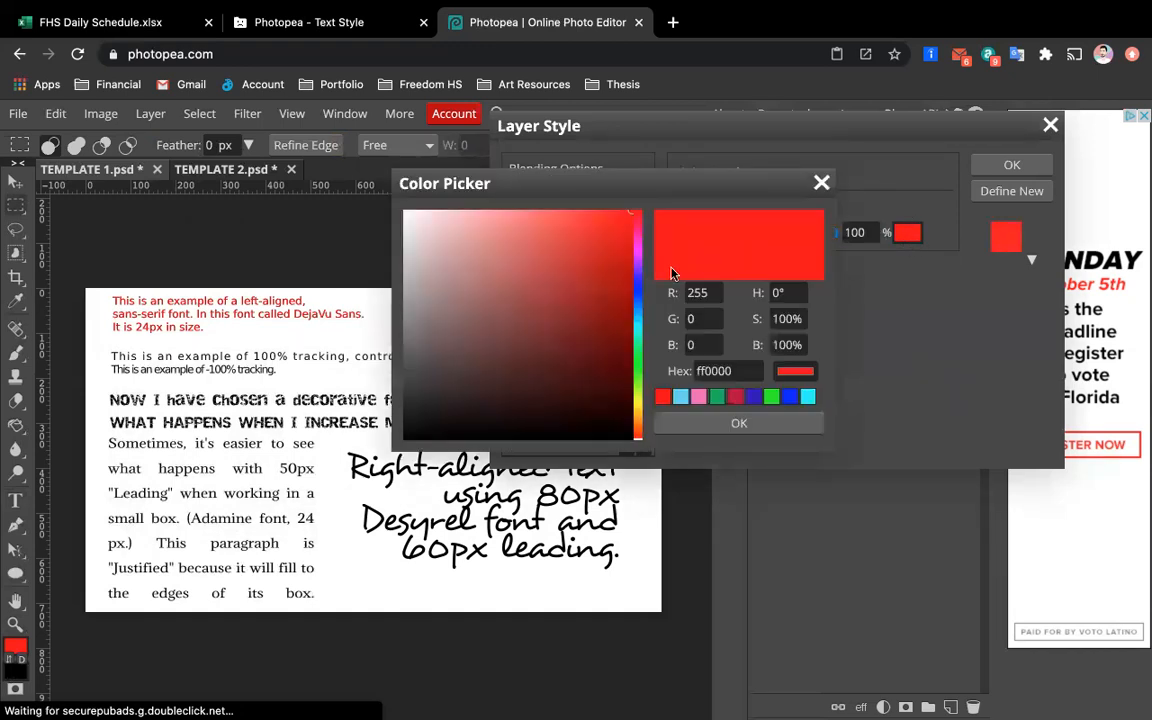
left_click(632, 307)
left_click(634, 315)
left_click(698, 428)
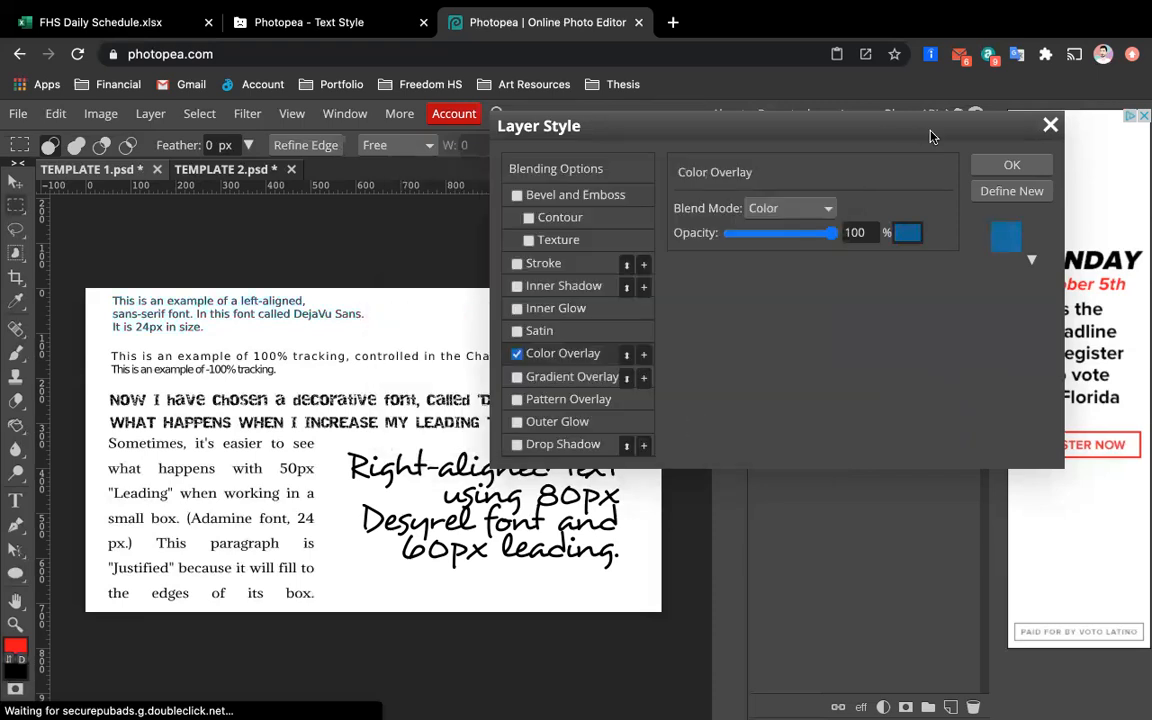
left_click(1009, 168)
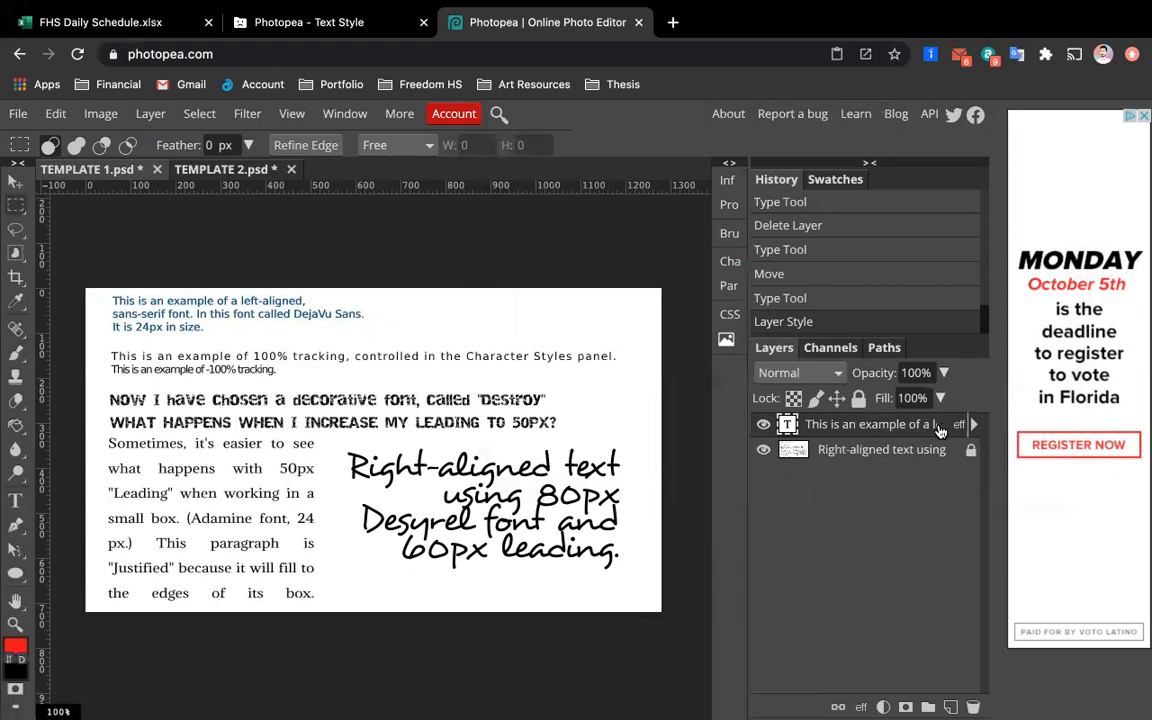
Step: Set the Color Overlay's blend mode to Normal after trying Lighten, and apply the layer style
double_click(940, 430)
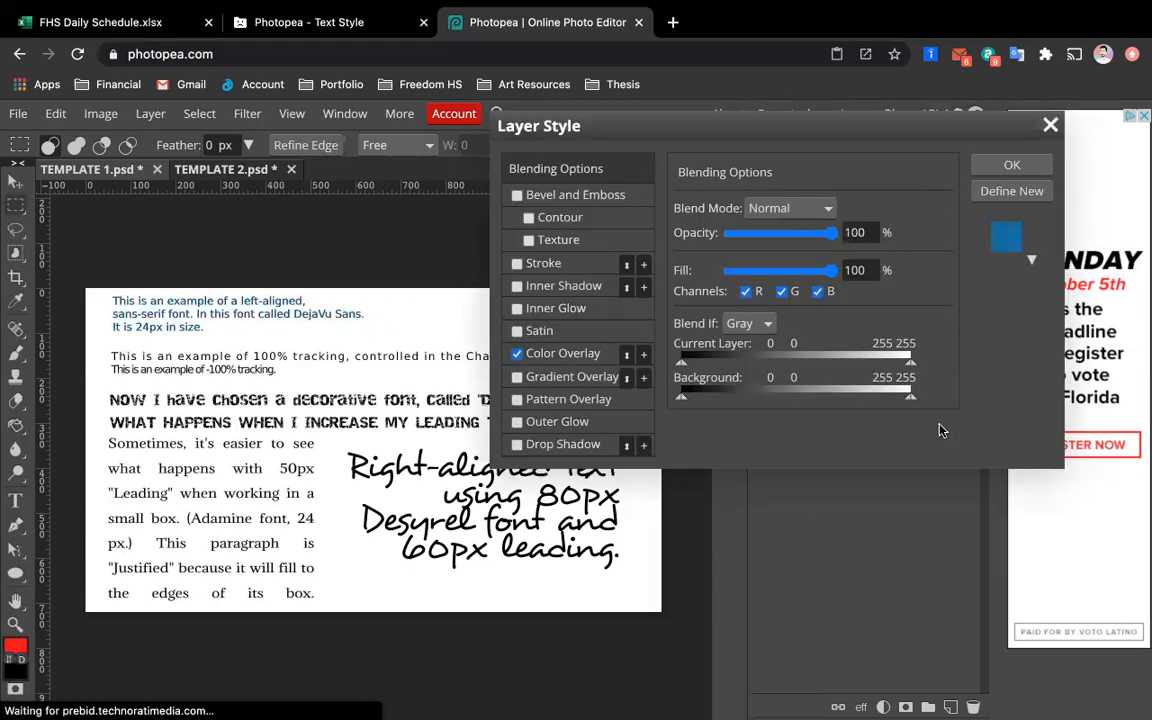
left_click(565, 356)
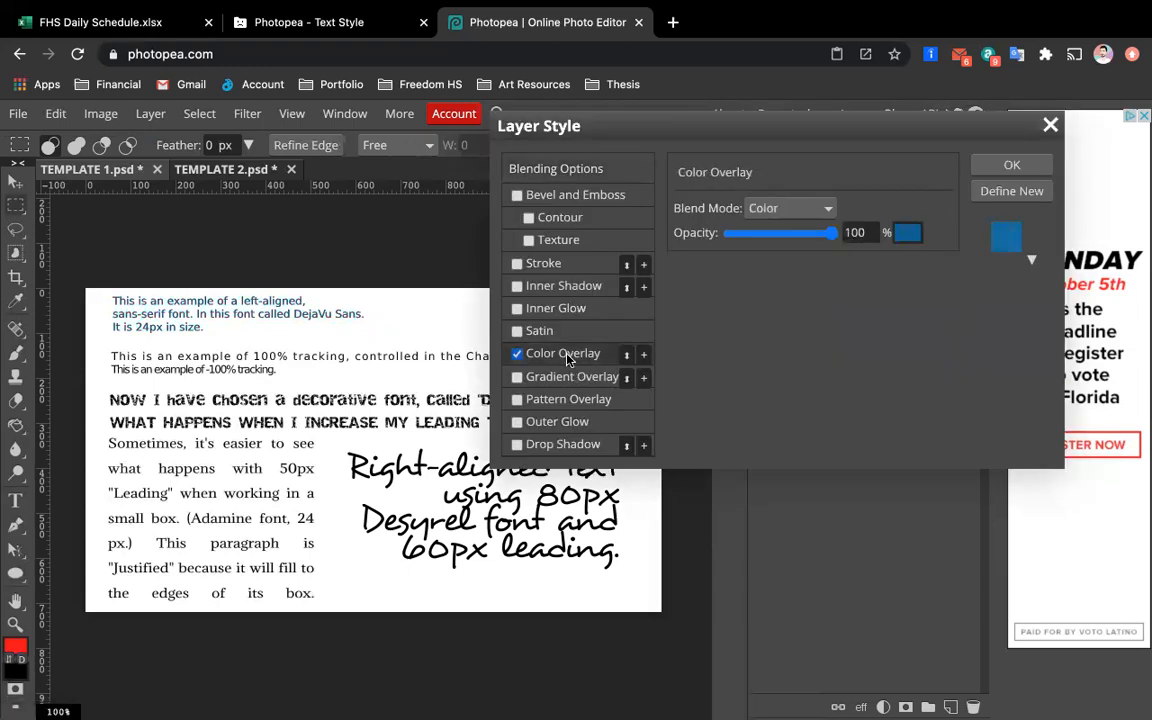
left_click(819, 208)
left_click(785, 18)
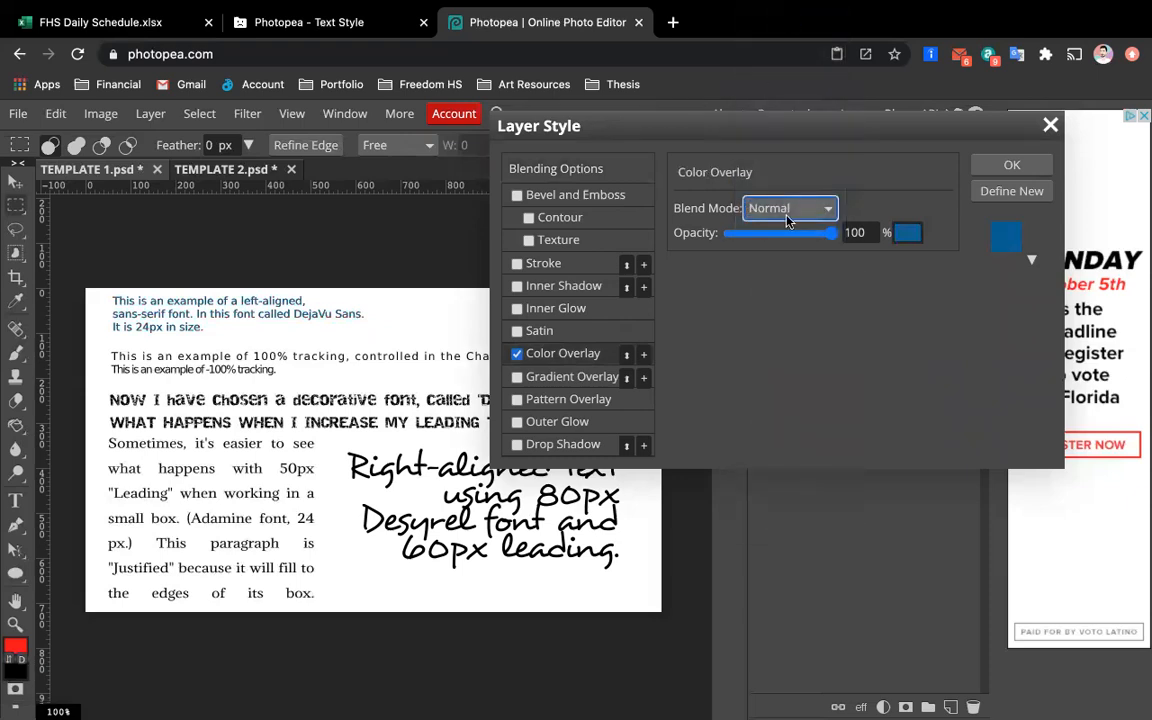
left_click(787, 216)
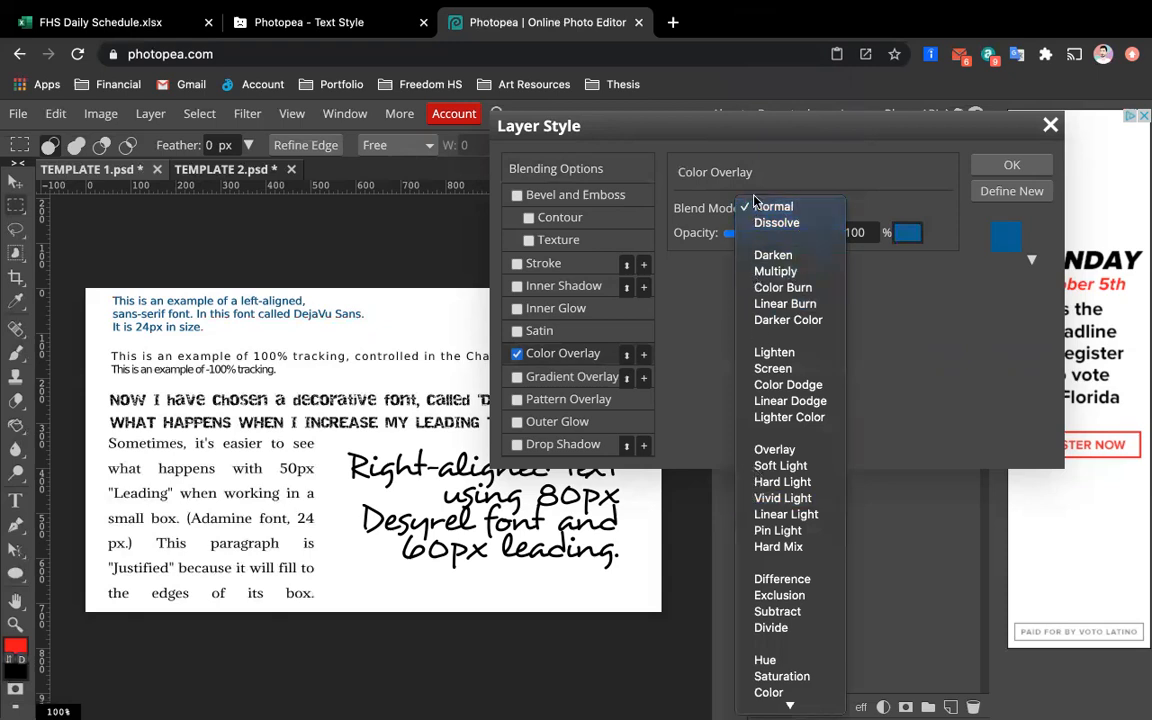
left_click(757, 205)
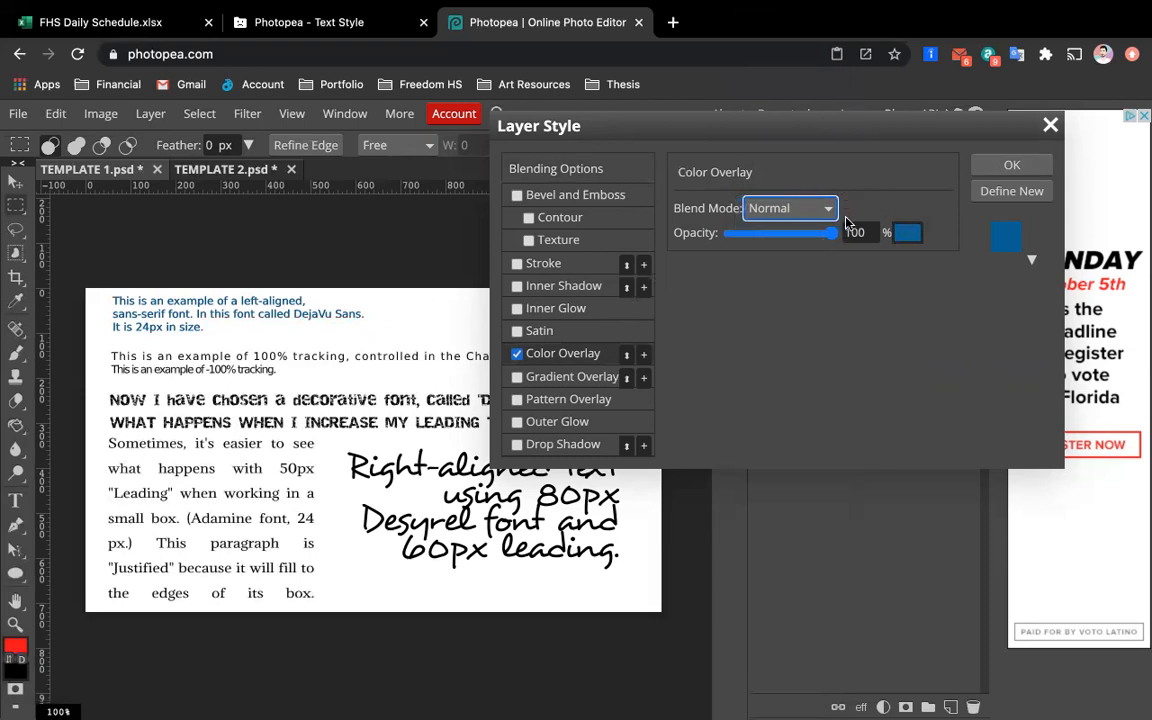
left_click(815, 211)
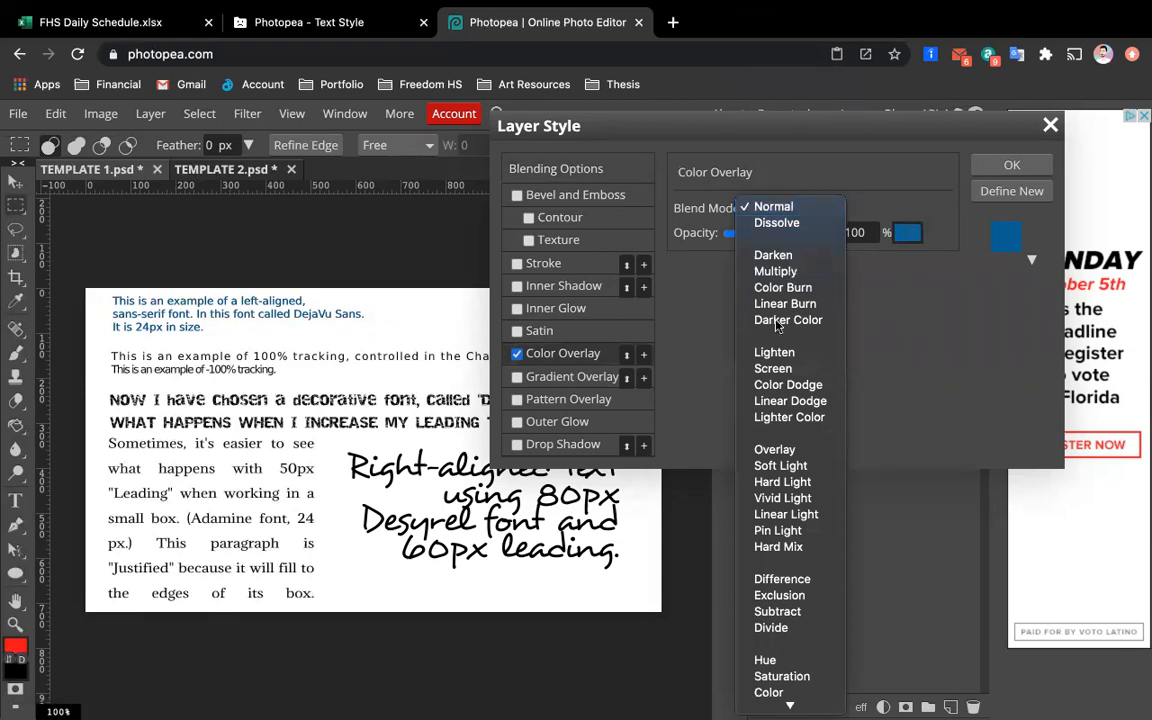
left_click(791, 352)
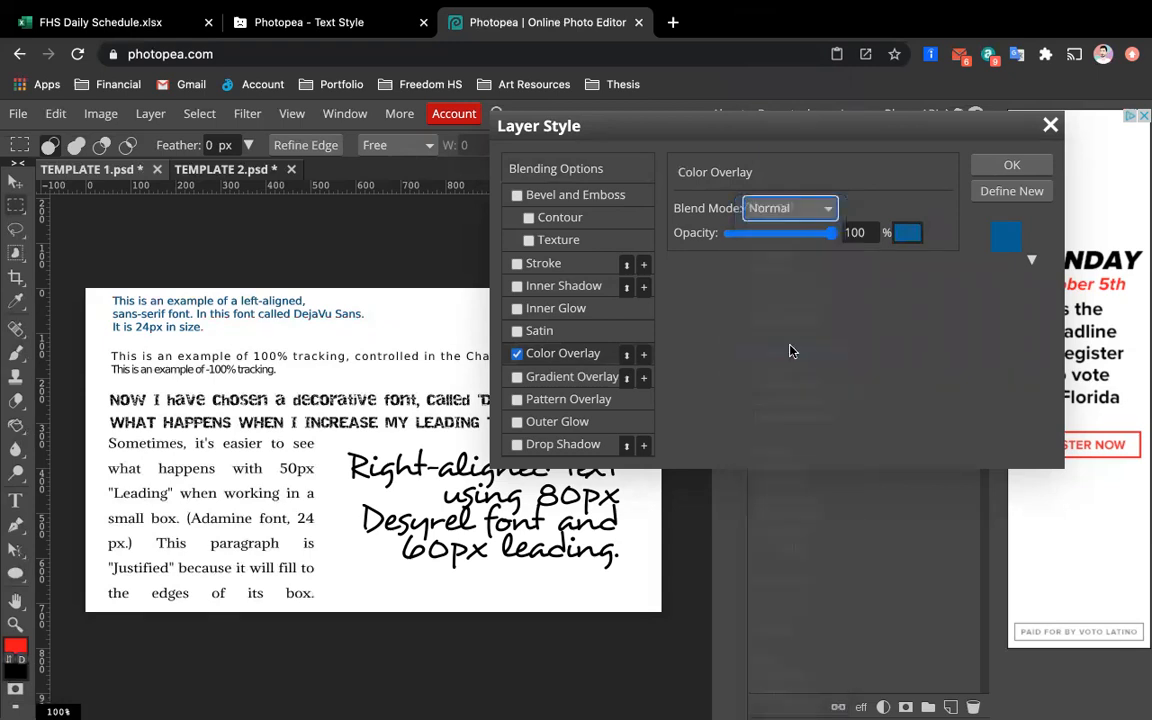
left_click(829, 218)
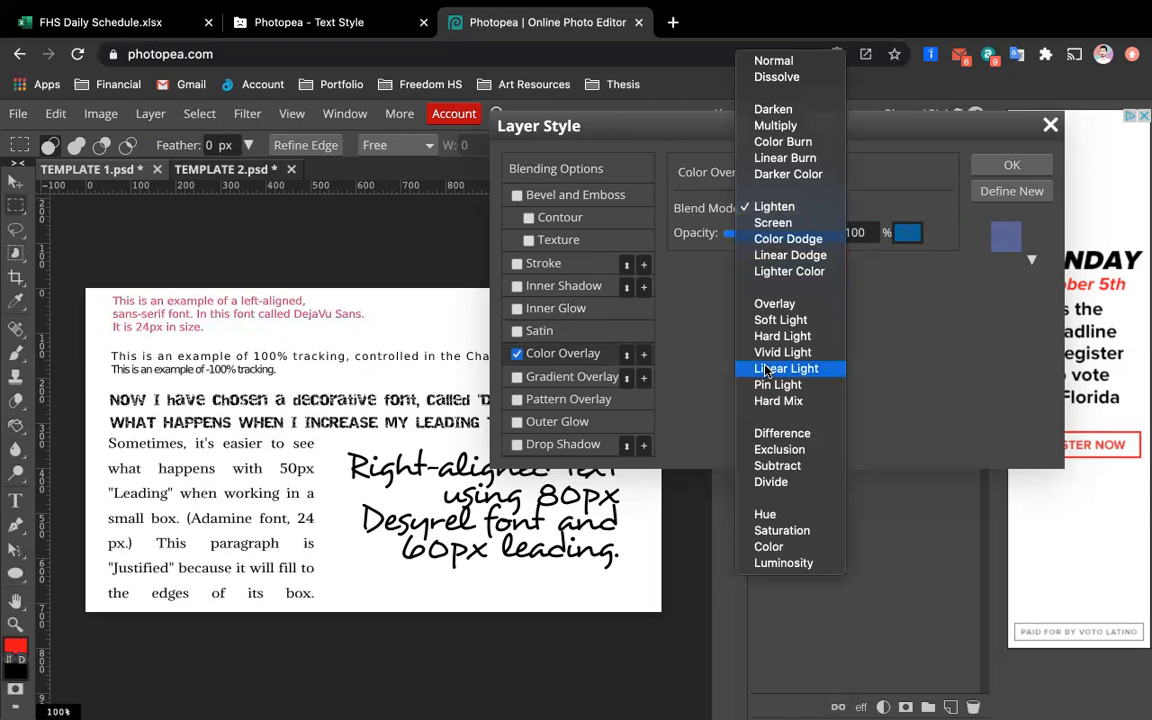
left_click(988, 164)
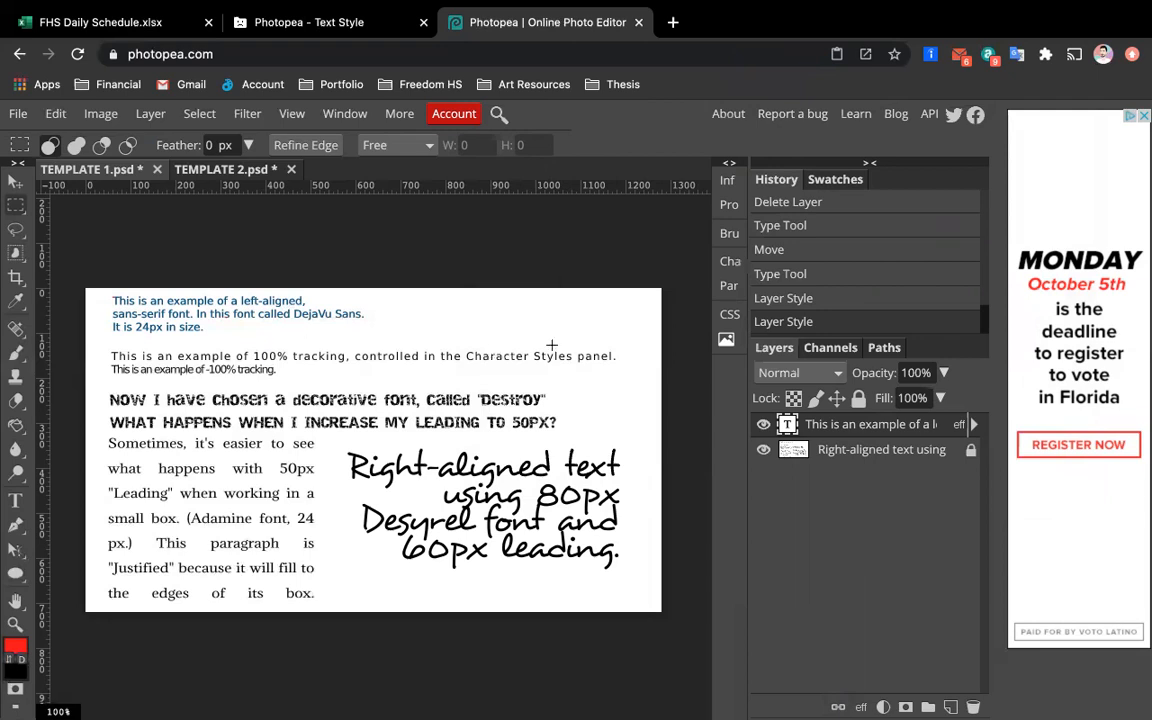
Step: Review the Character and Paragraph settings of the DejaVu Sans text layer, including its leading
left_click(728, 288)
left_click(730, 263)
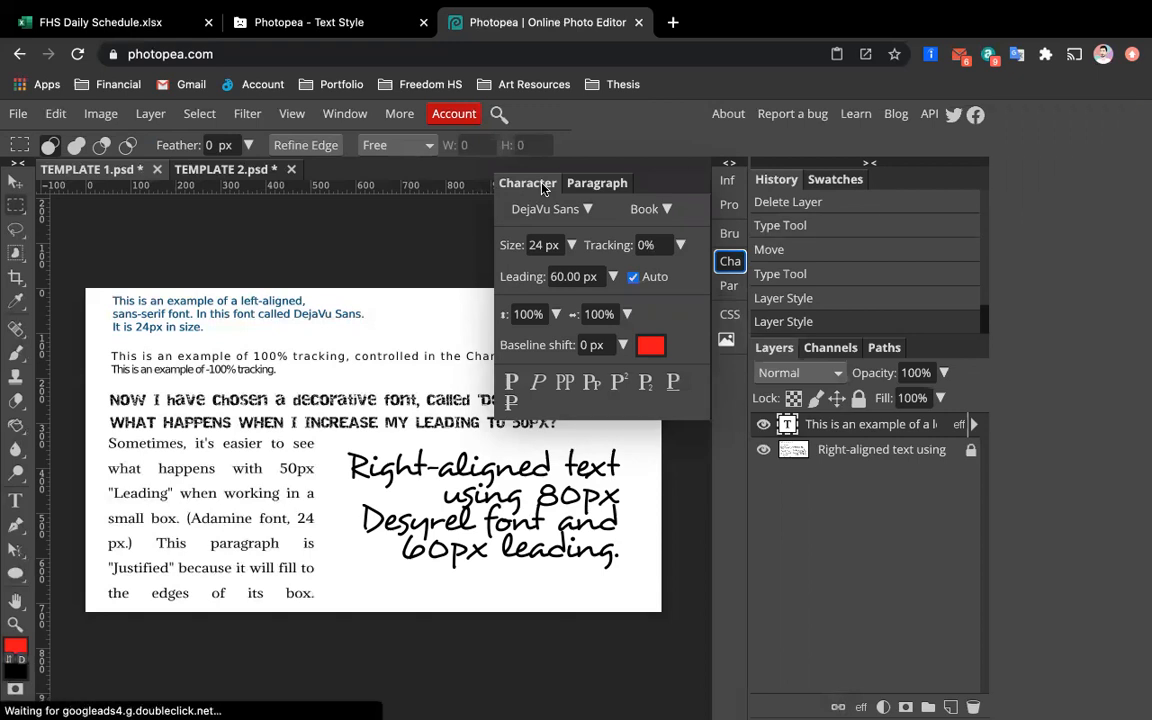
left_click(730, 287)
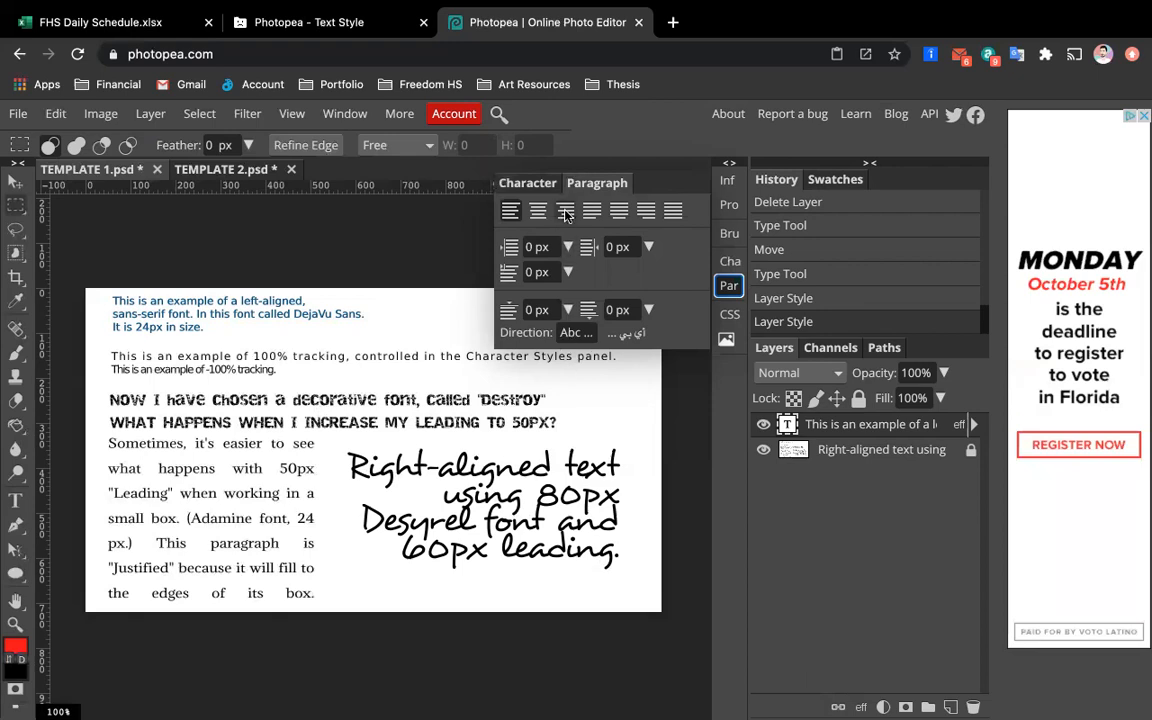
left_click(729, 262)
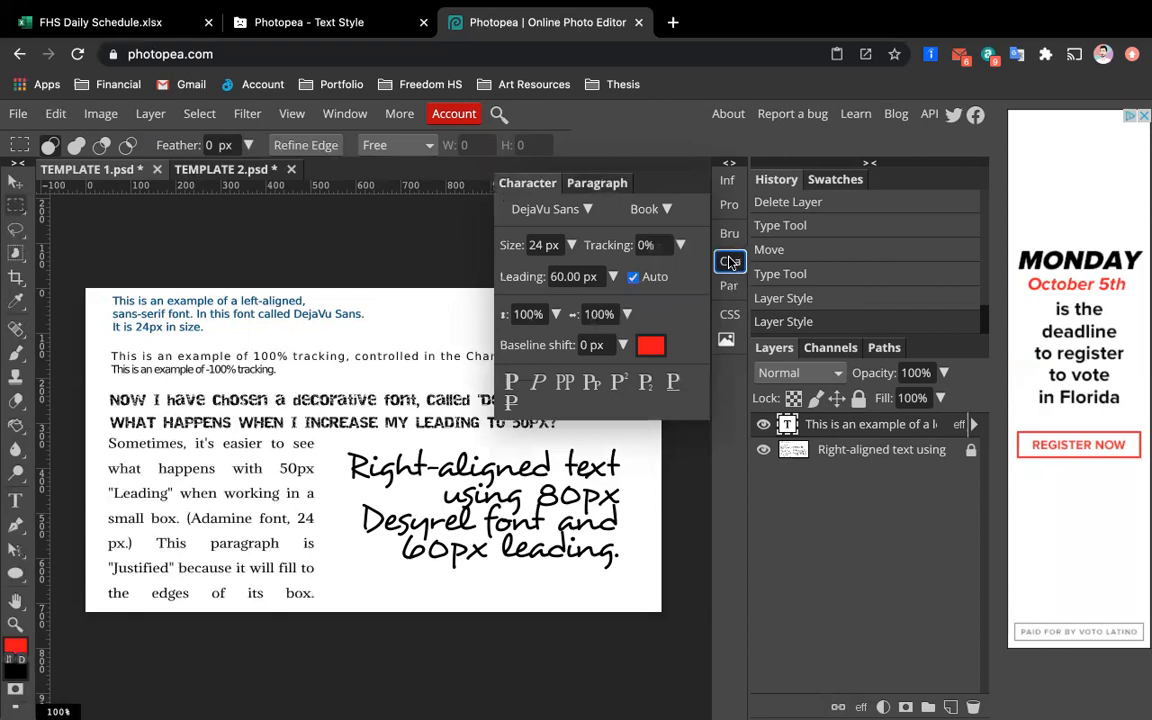
double_click(584, 281)
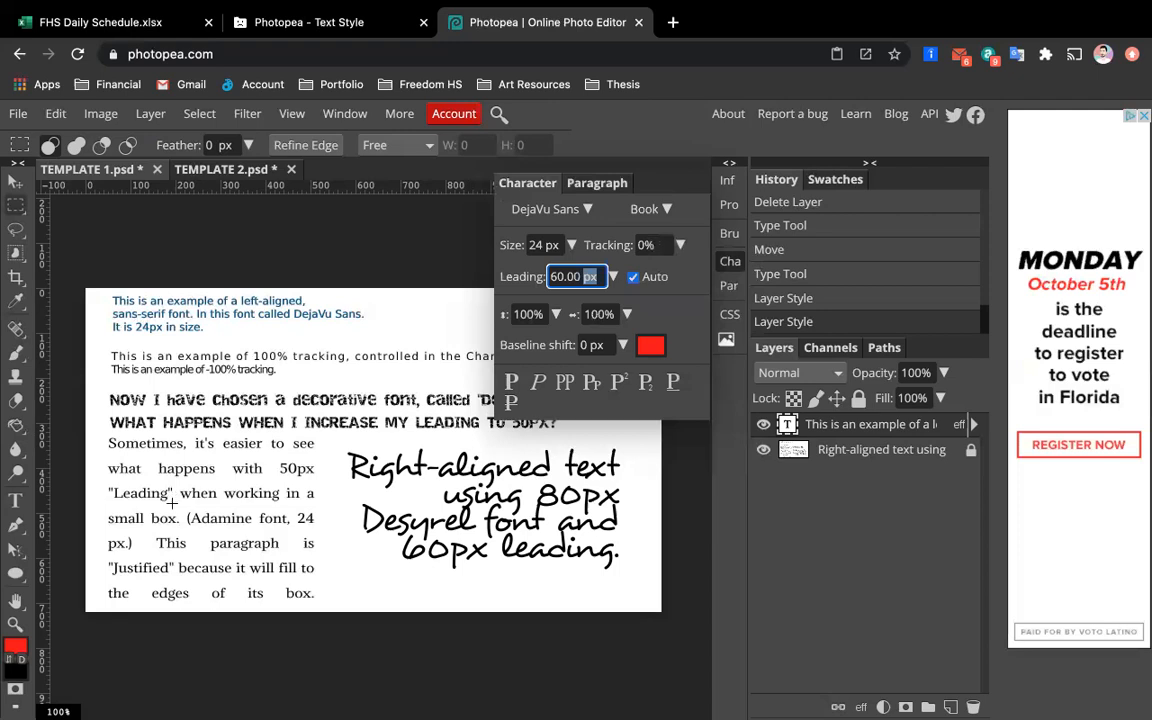
key("ctrl+Left")
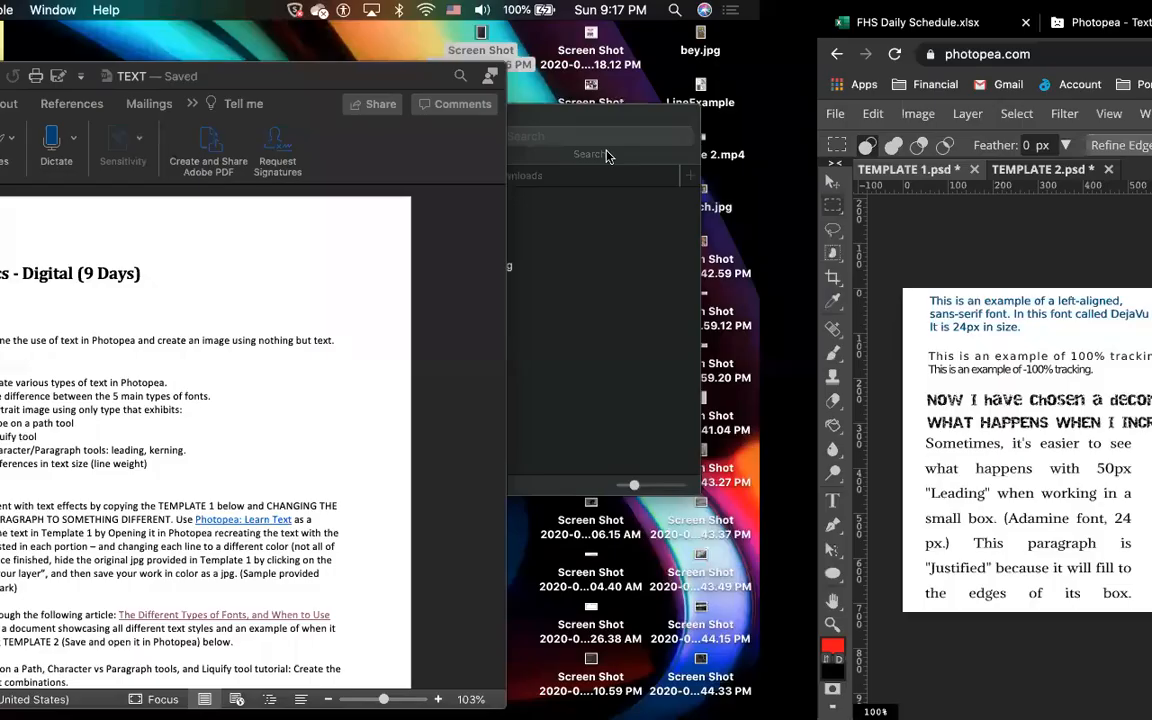
key("ctrl+Up")
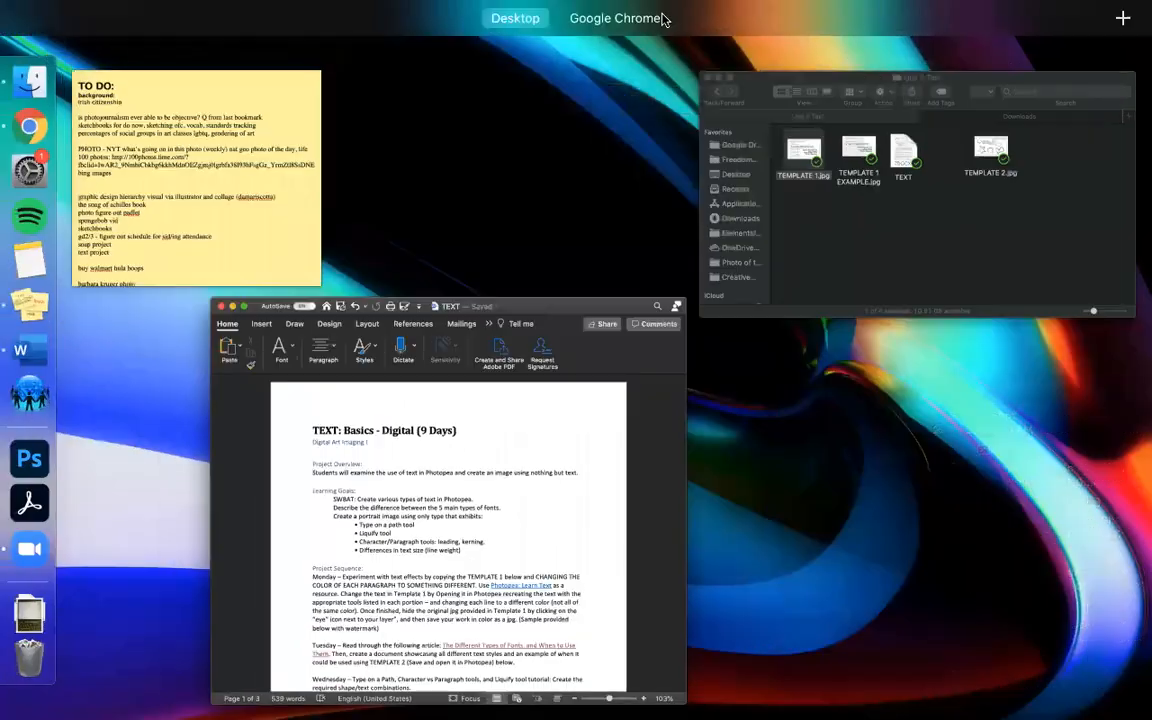
left_click(668, 98)
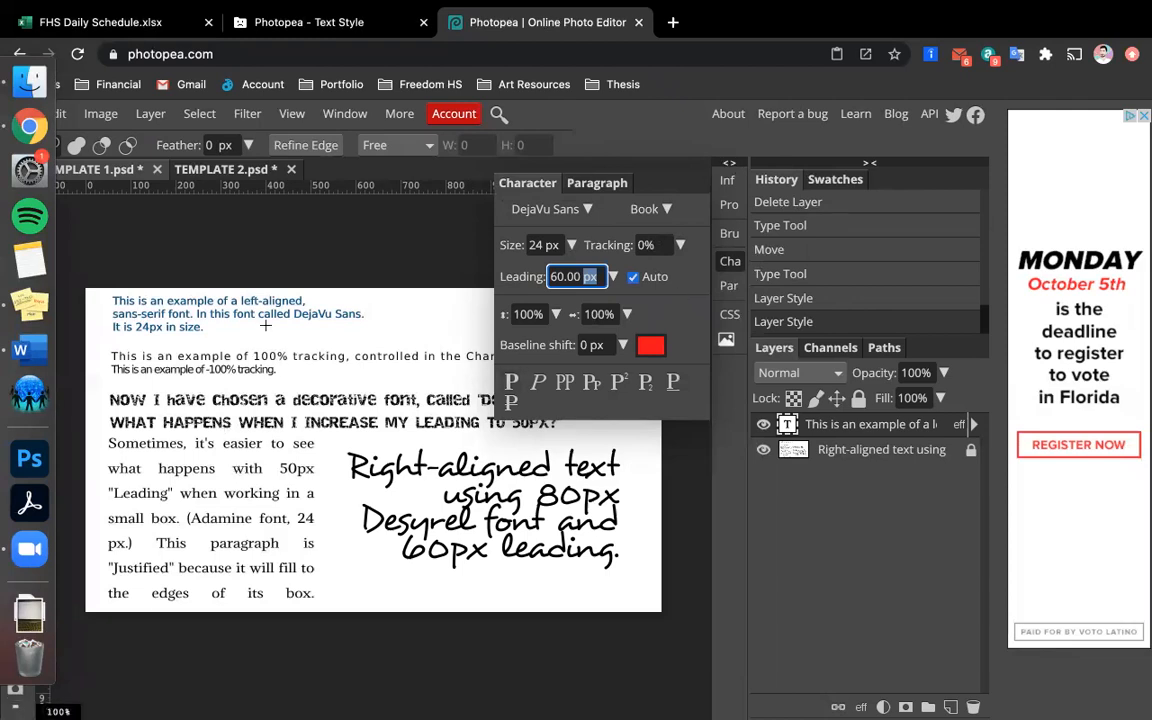
Step: Examine the expanded set of side settings, and compare the text layer's character options with its paragraph options
left_click(730, 164)
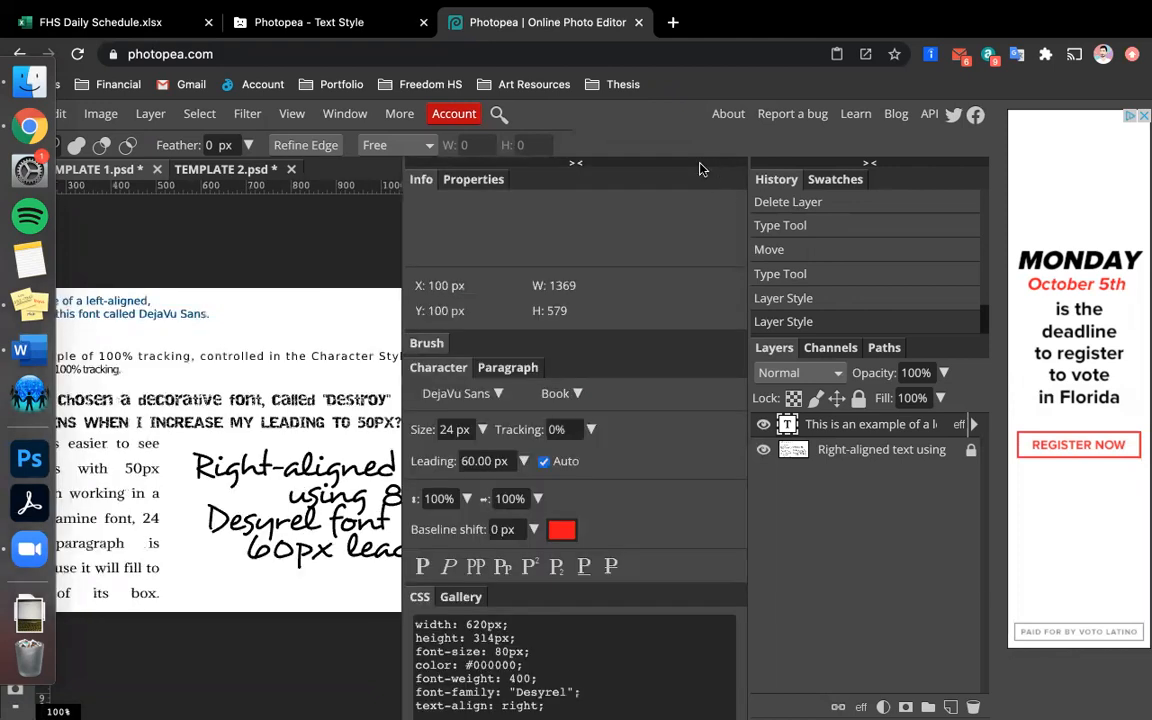
left_click(575, 162)
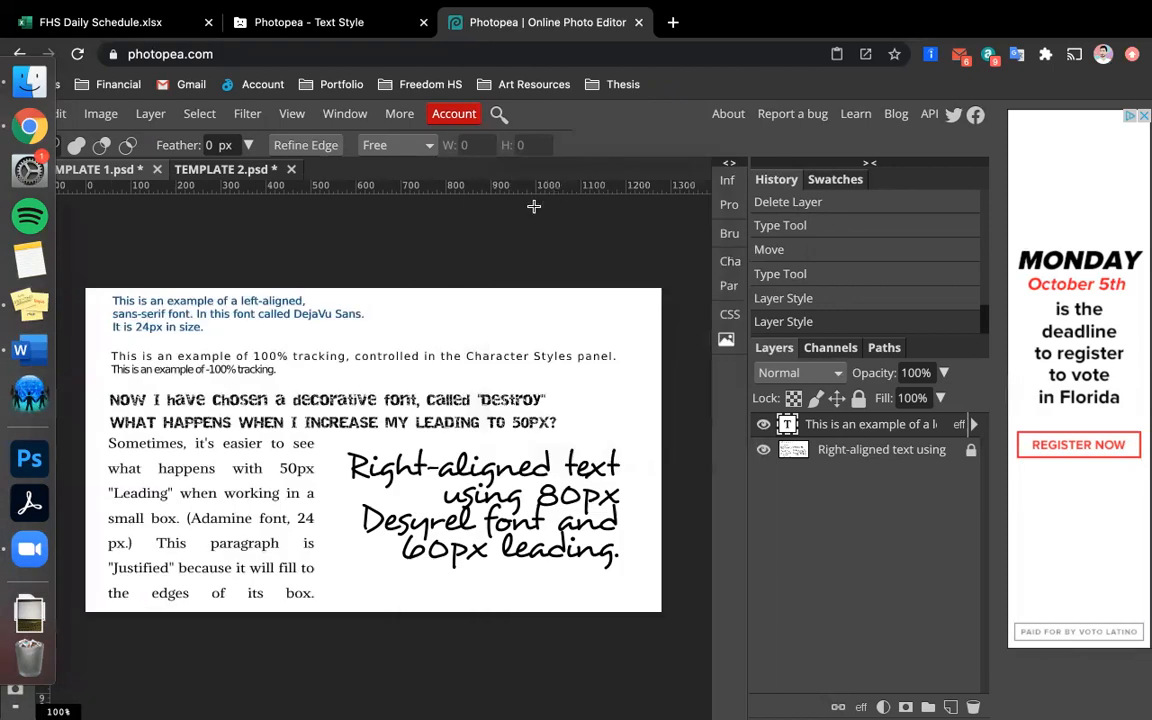
left_click(733, 263)
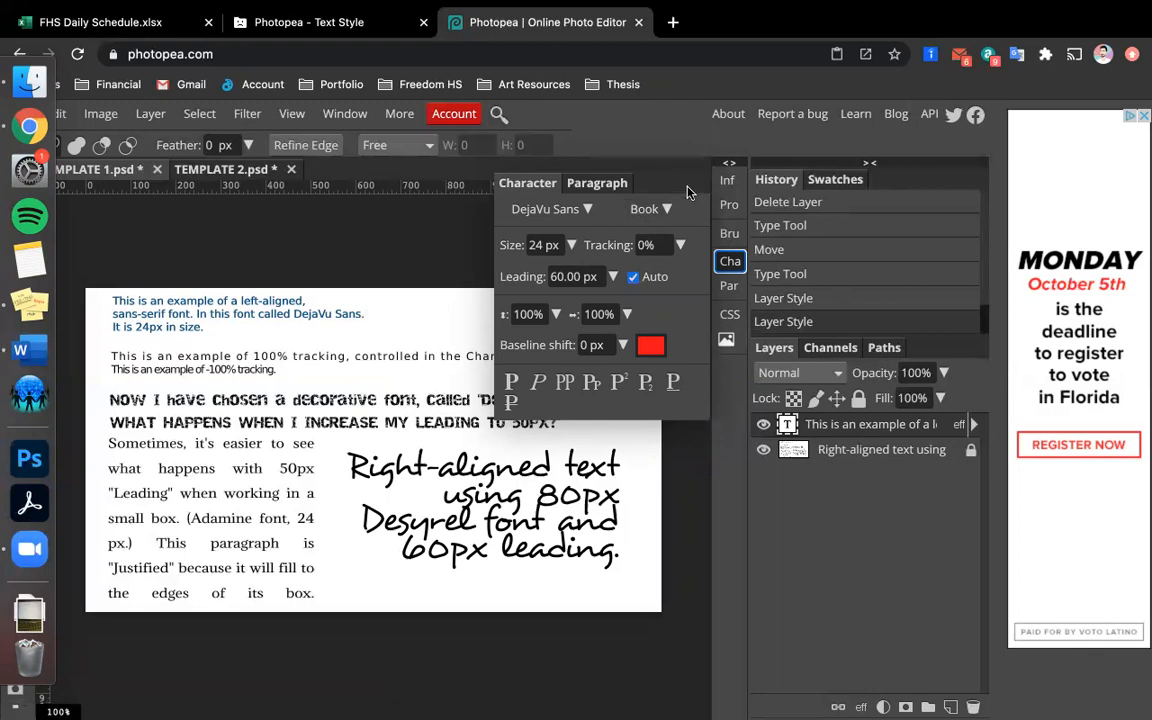
left_click(731, 263)
left_click(731, 264)
left_click(731, 264)
left_click(731, 287)
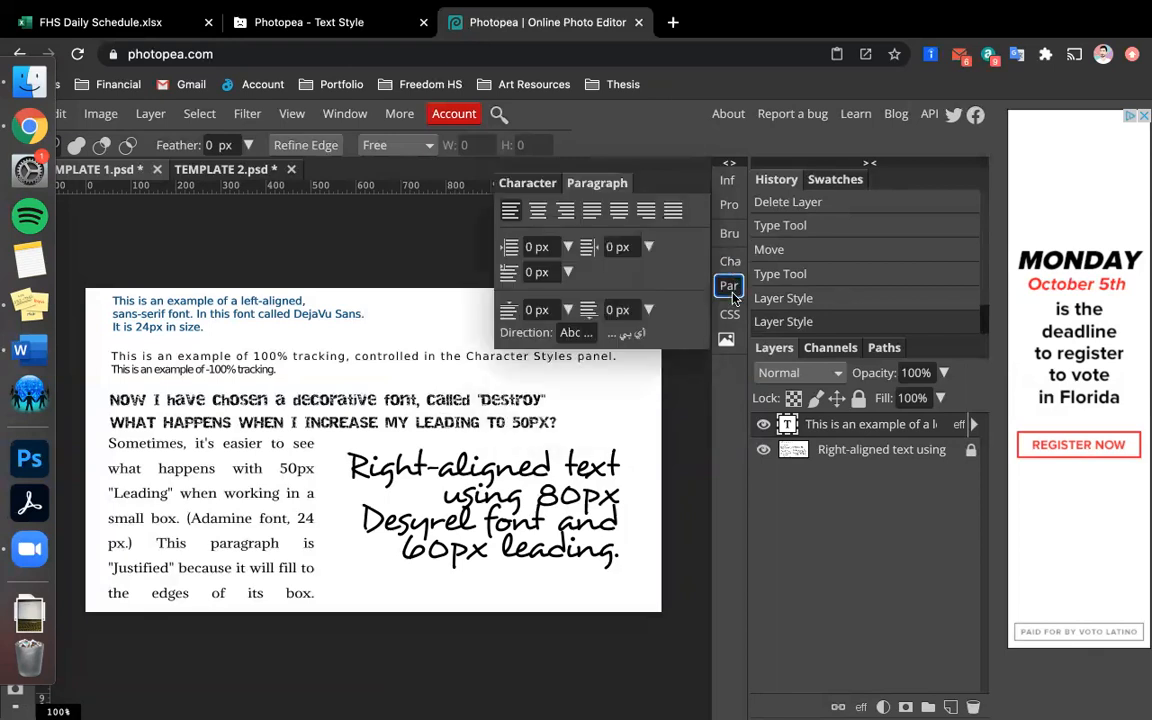
left_click(732, 290)
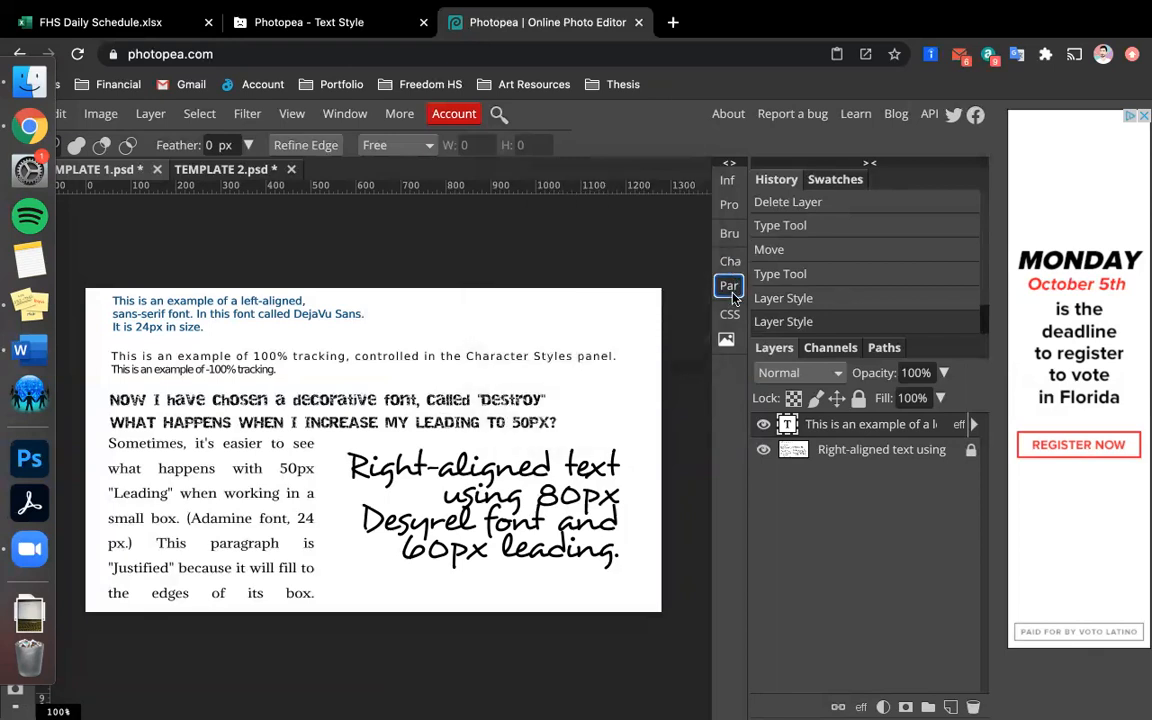
left_click(732, 290)
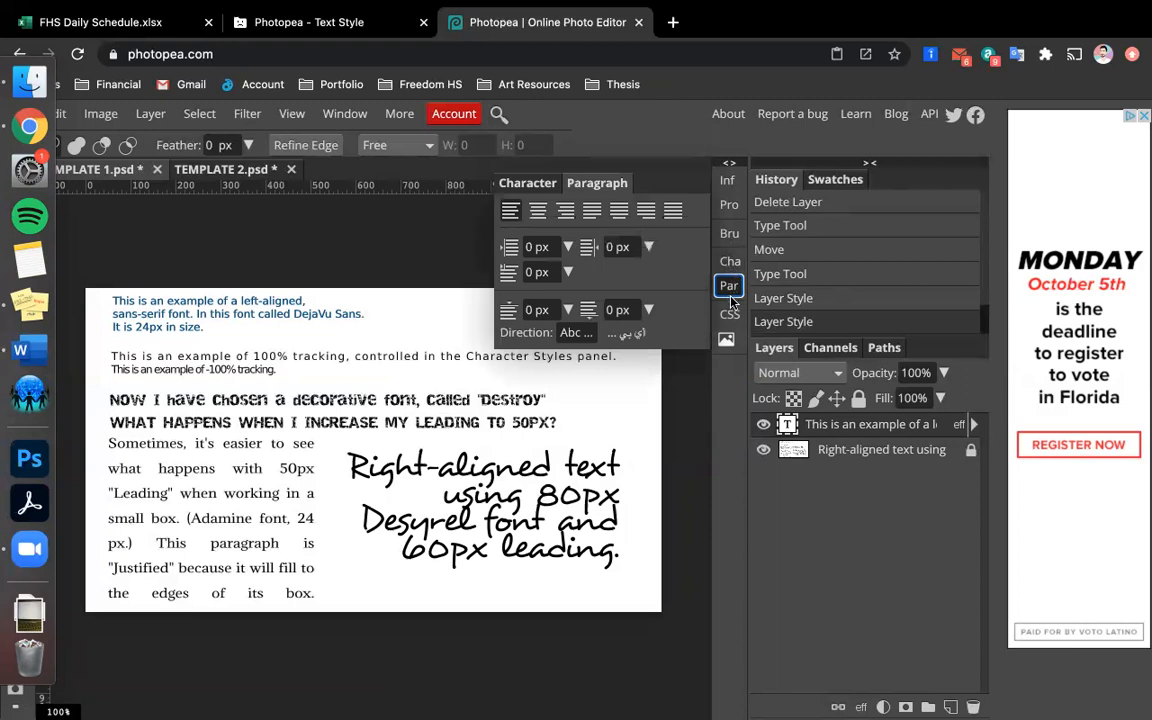
left_click(729, 288)
left_click(729, 261)
left_click(729, 261)
left_click(728, 288)
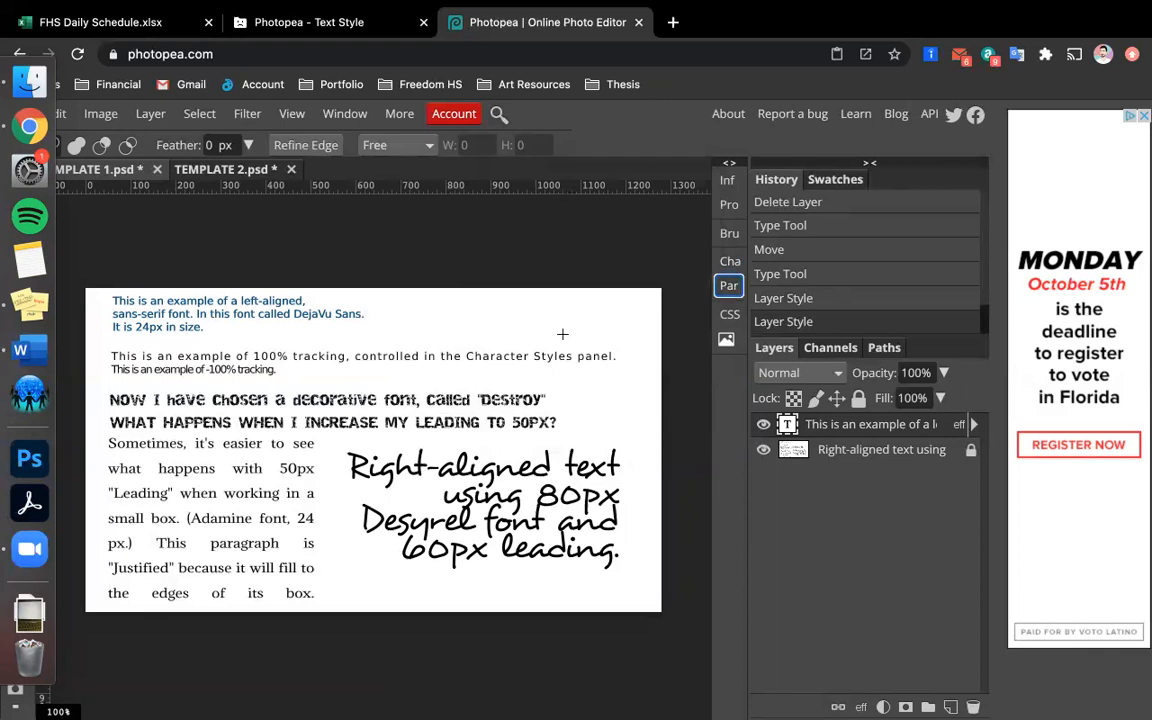